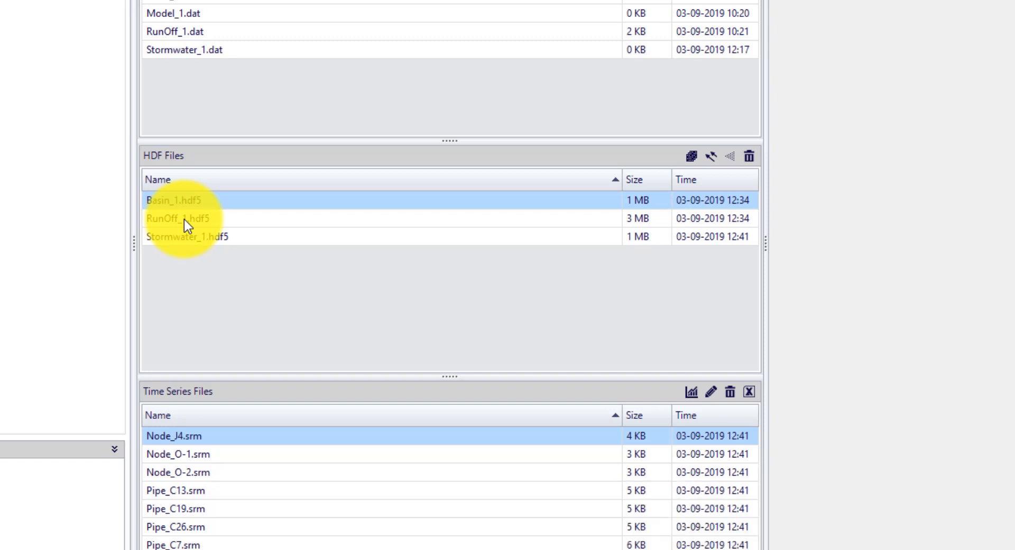
Step: Open the layer settings for adding the RunOff_1.hdf5 results file to the map
click(184, 219)
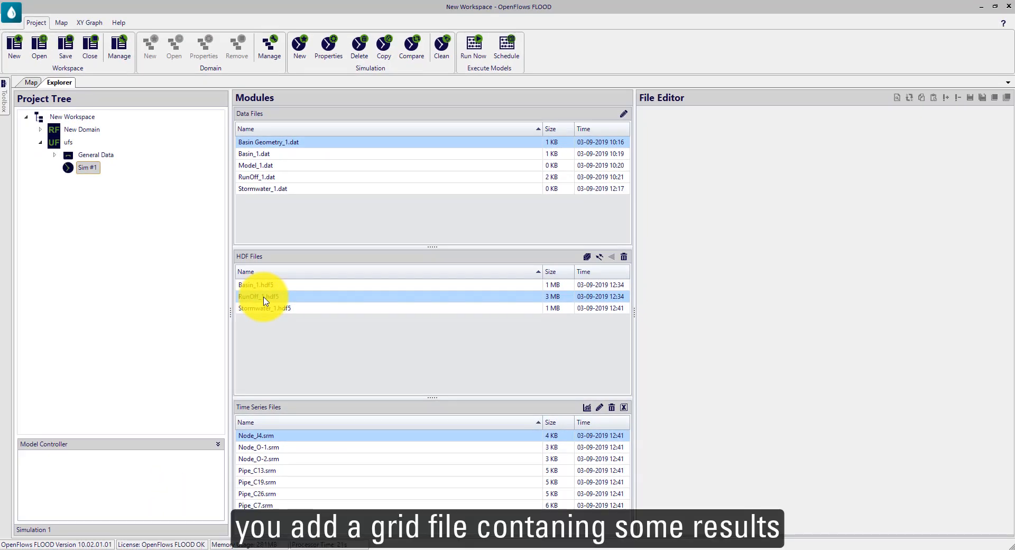
double_click(265, 301)
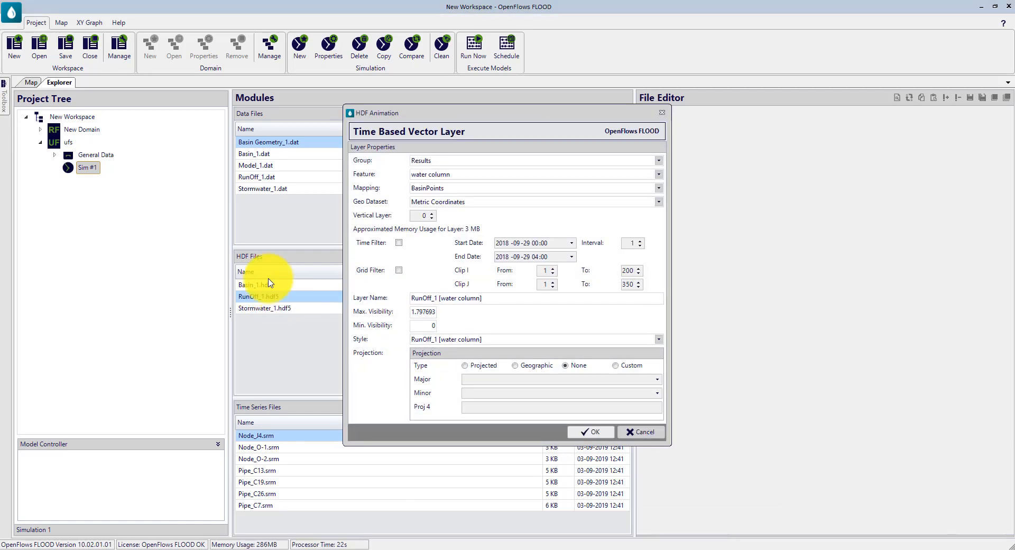
drag(426, 116, 364, 101)
click(404, 159)
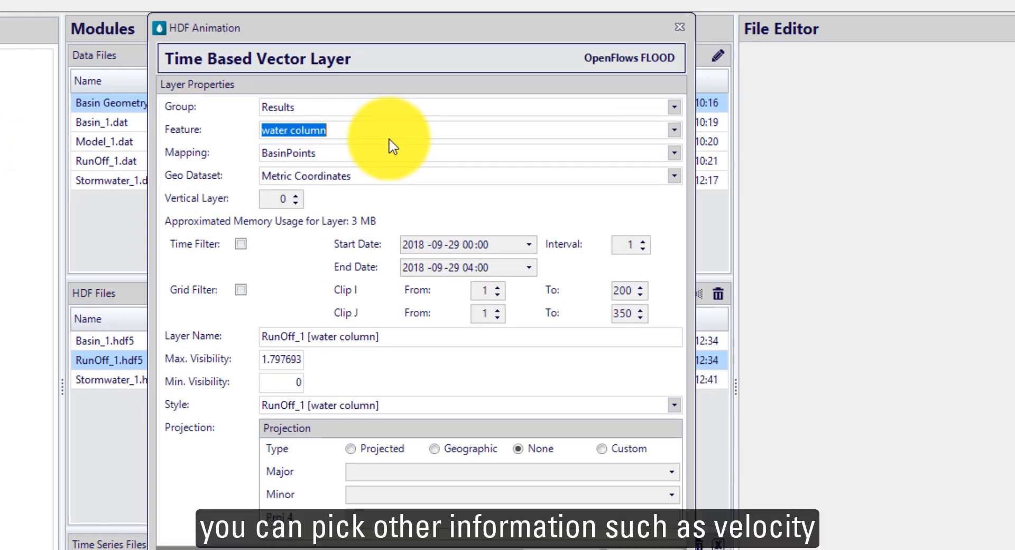
Step: Review the selectable result features, the layer name and the projection types offered for the new layer
click(674, 130)
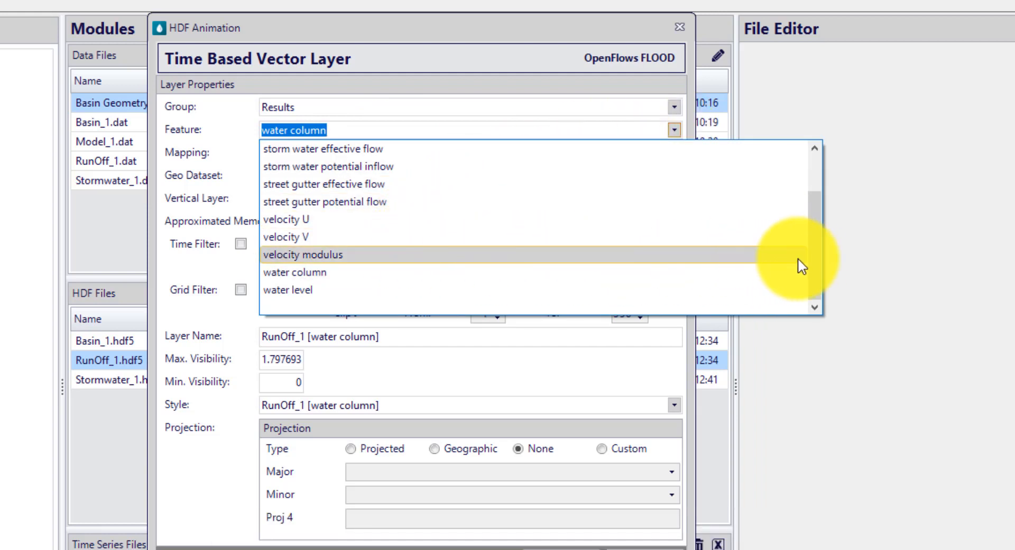
scroll(809, 253, up, 1)
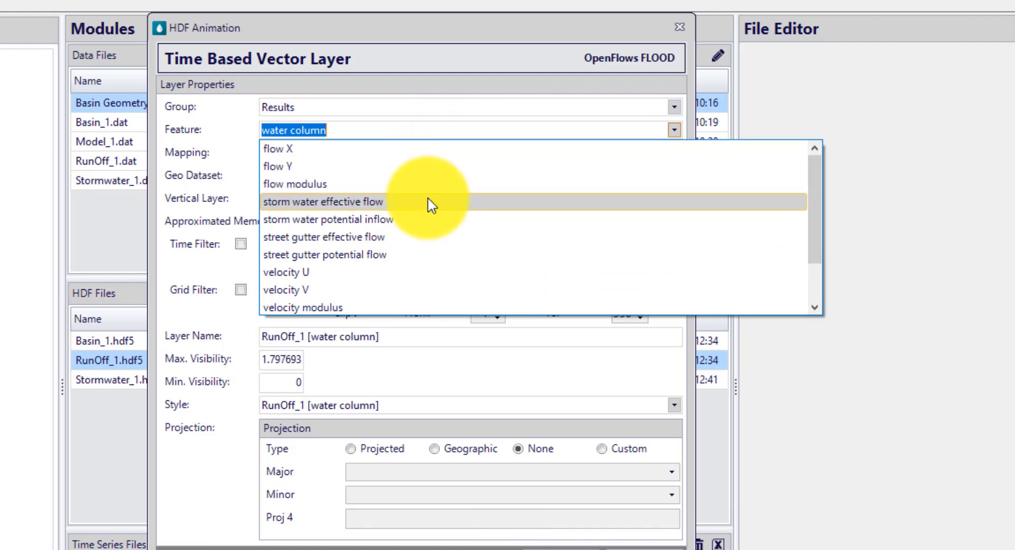
scroll(421, 284, down, 1)
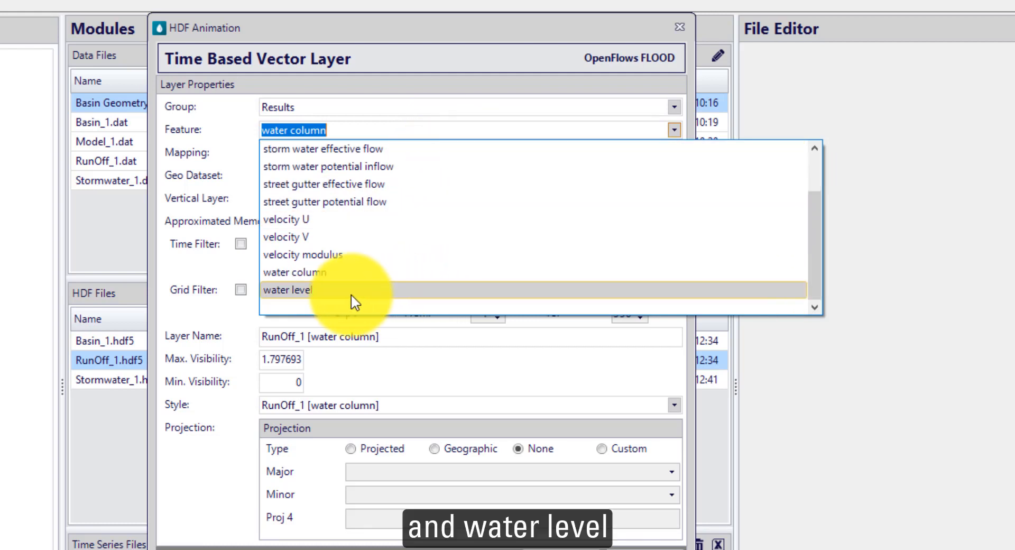
click(199, 183)
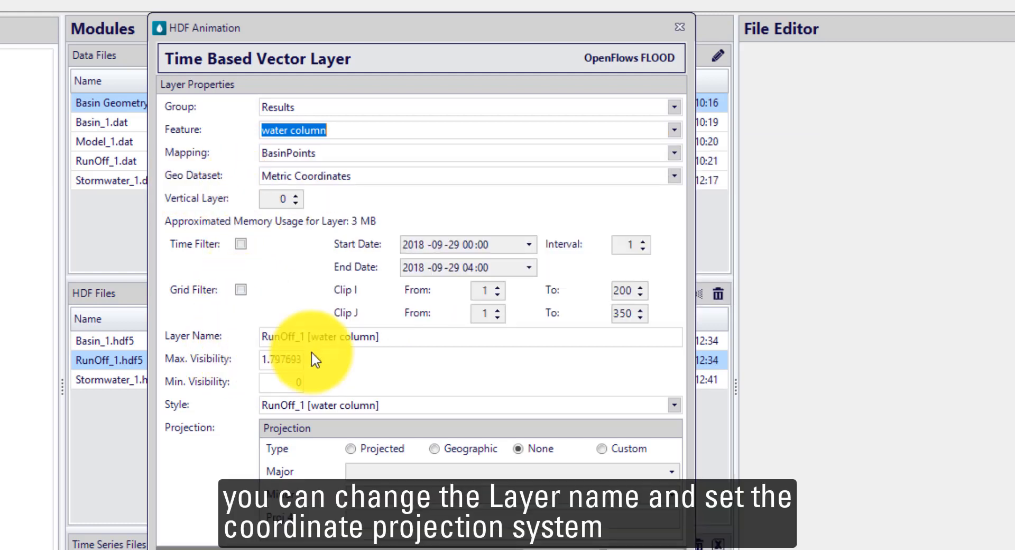
click(379, 339)
drag(379, 339, 200, 379)
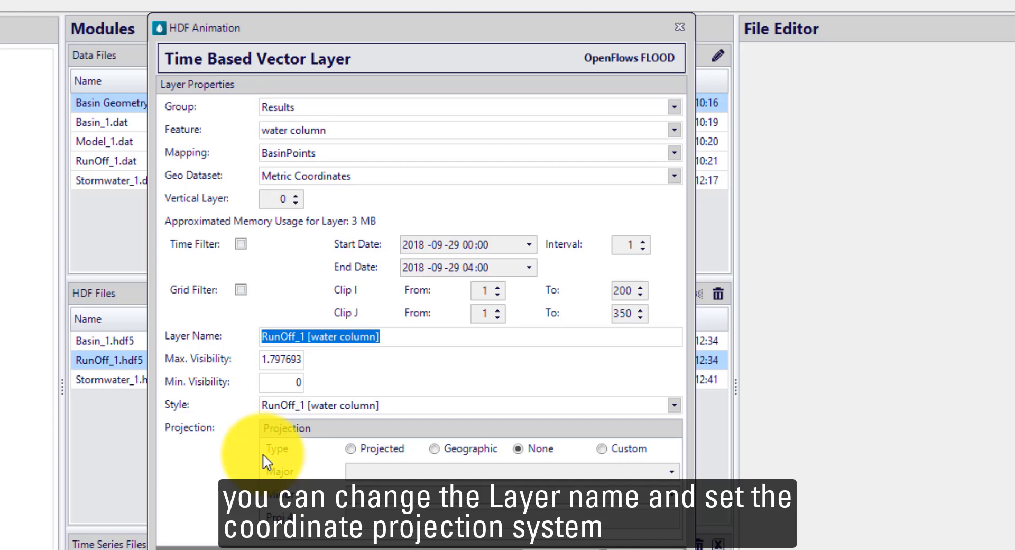
drag(383, 28, 419, 0)
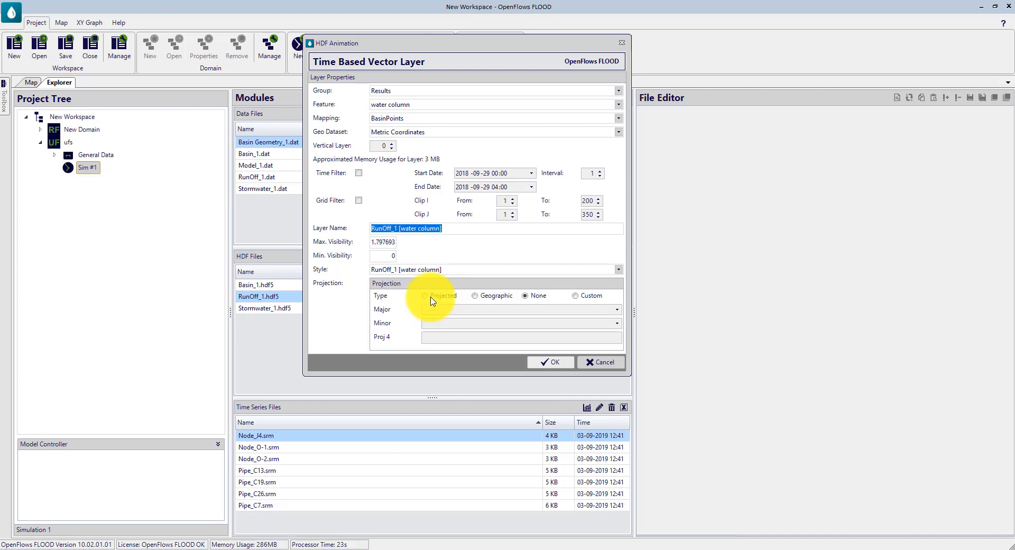
click(430, 299)
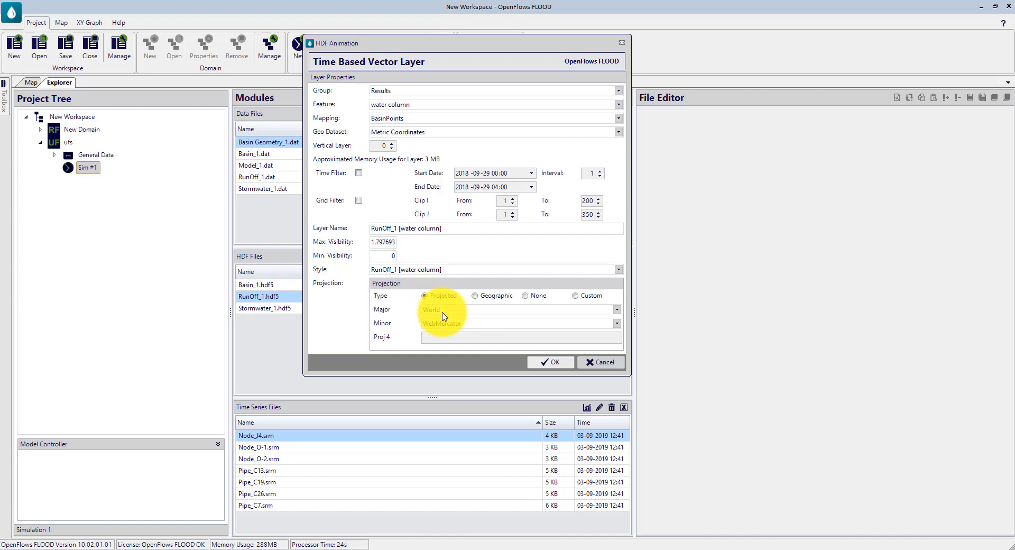
click(525, 296)
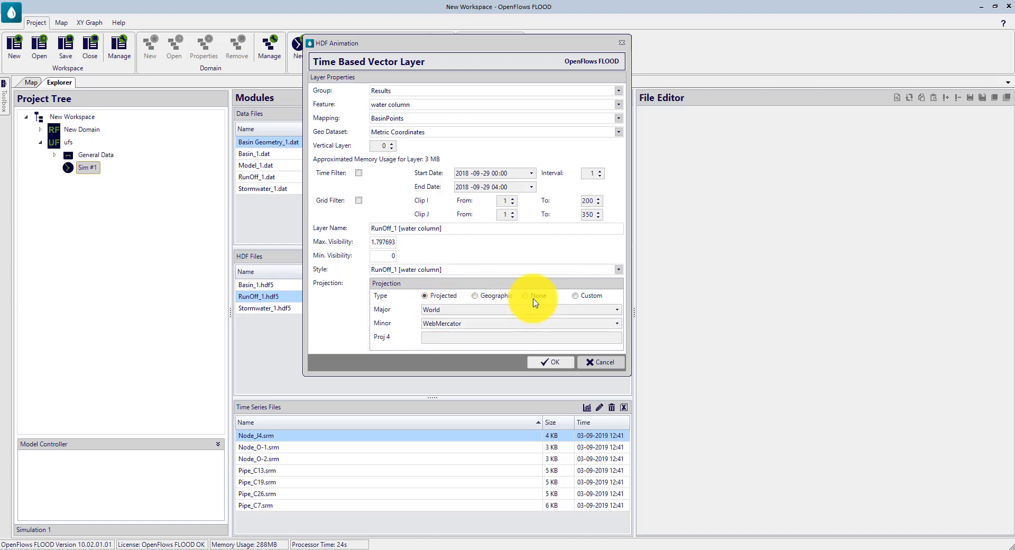
Step: Add the RunOff_1 [water column] layer without an assigned coordinate system and show the map
click(552, 364)
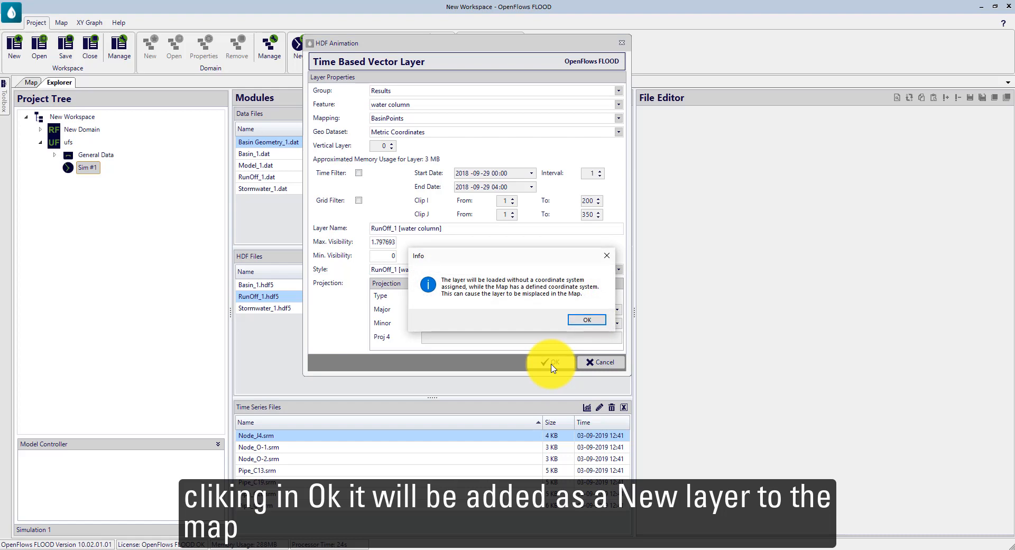
click(587, 320)
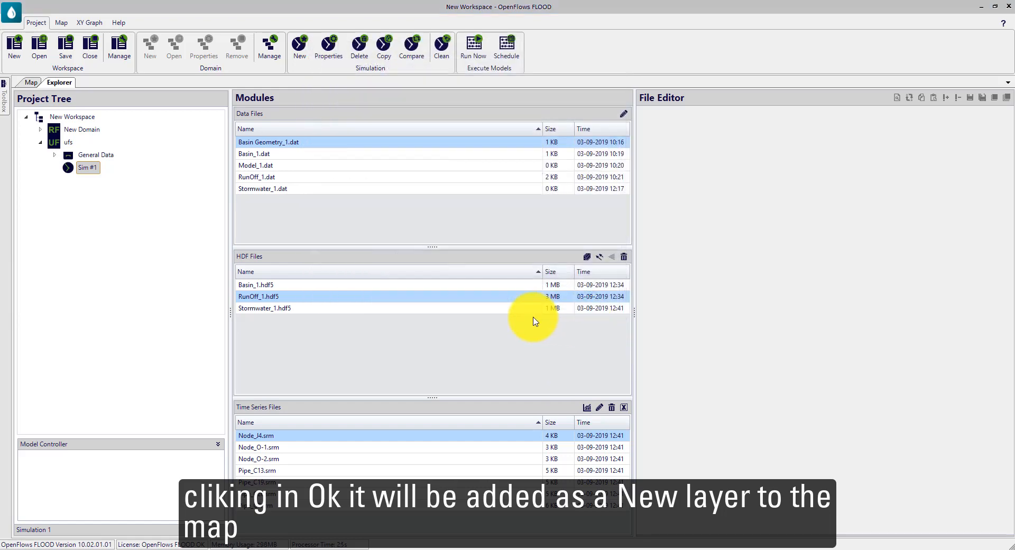
click(31, 83)
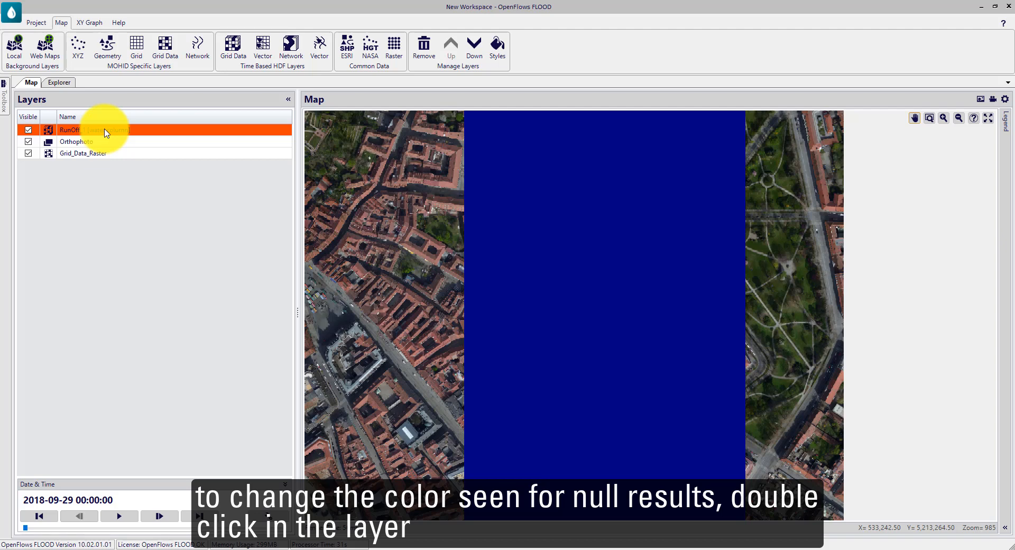
Step: Set the minimum value of the RunOff_1 [water column] layer's gradient to 0.1
double_click(106, 132)
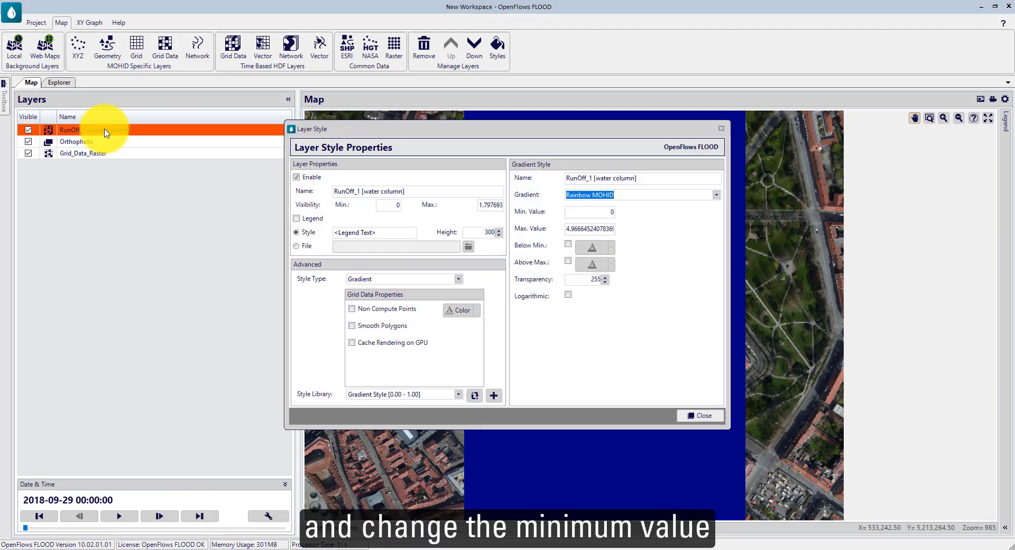
click(587, 211)
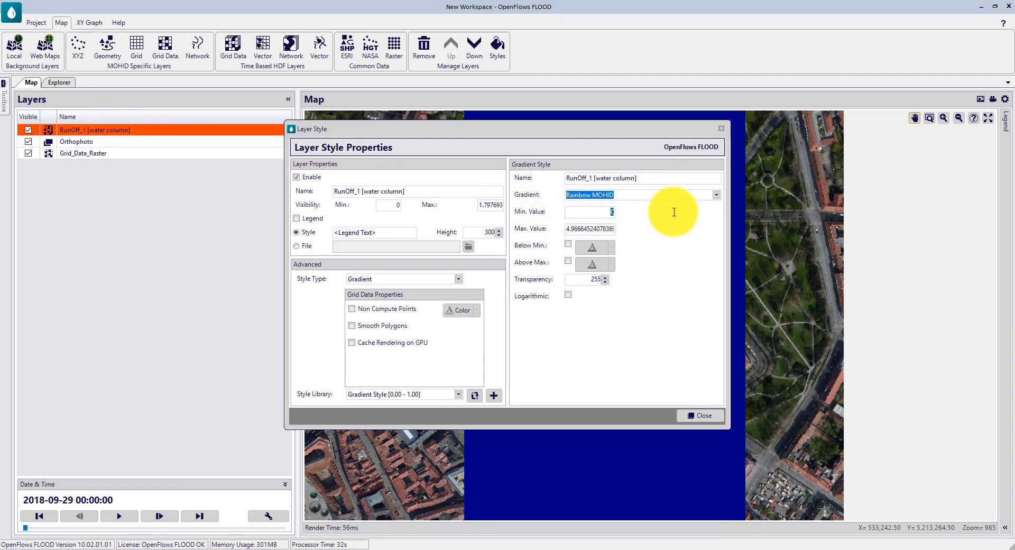
text(0,1)
key(BackSpace)
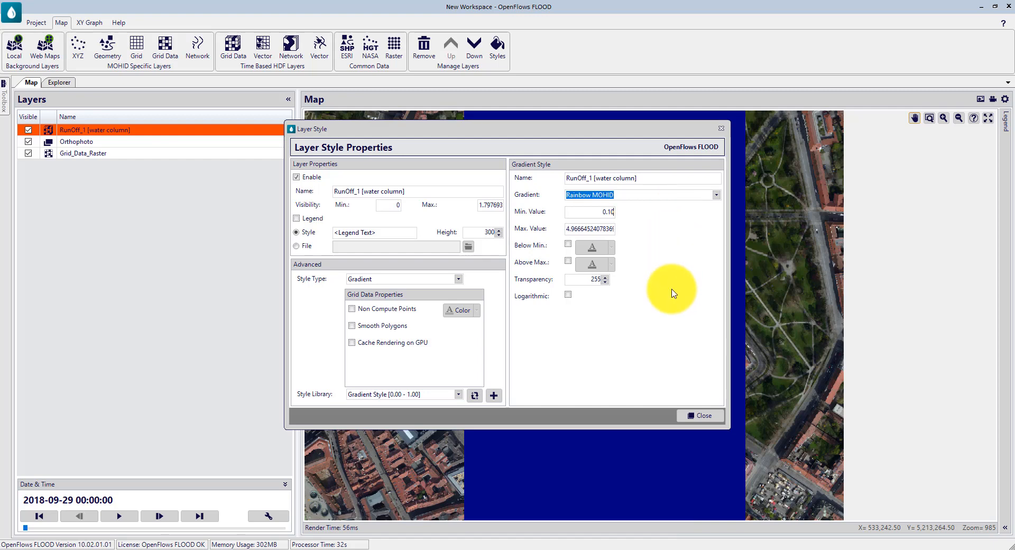
click(702, 417)
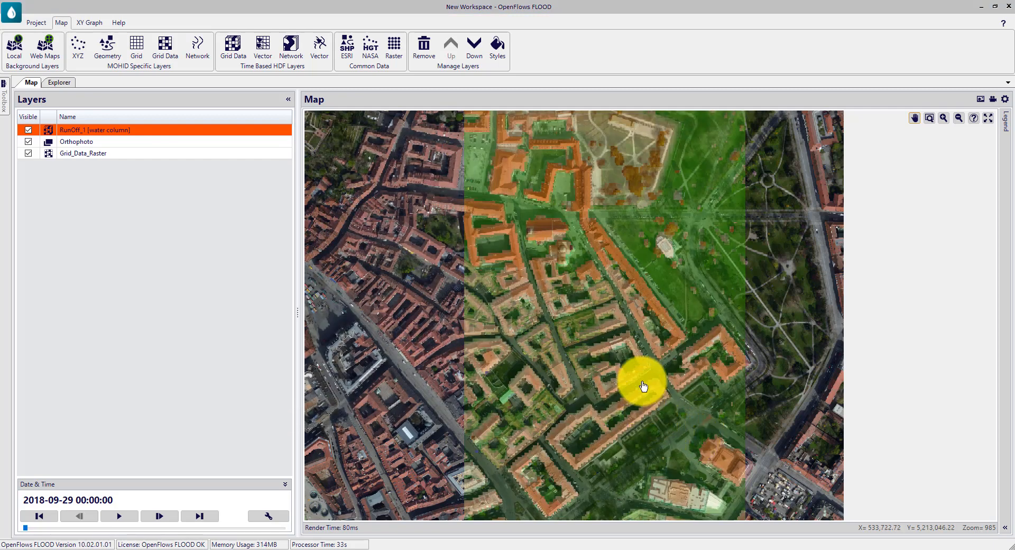
drag(643, 385, 604, 383)
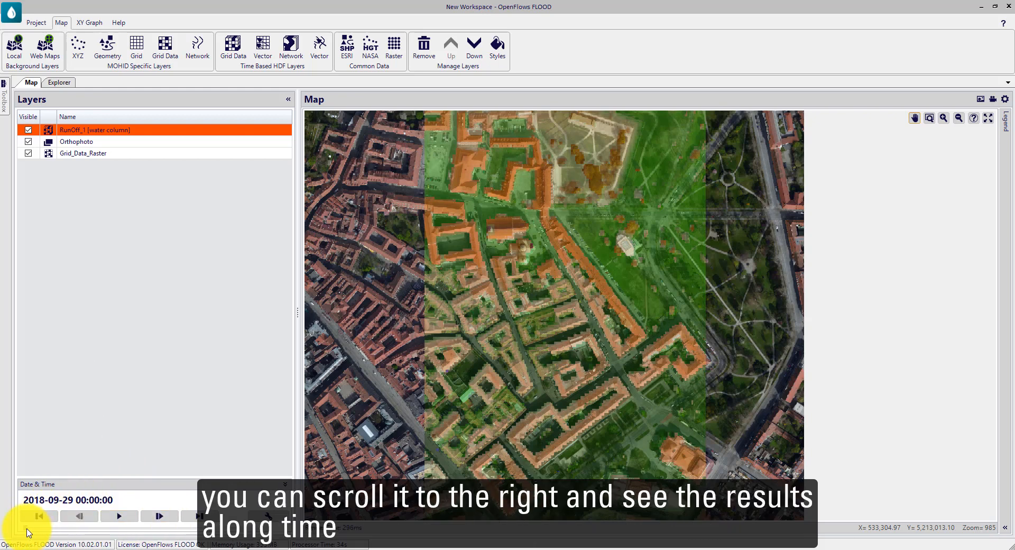
click(54, 528)
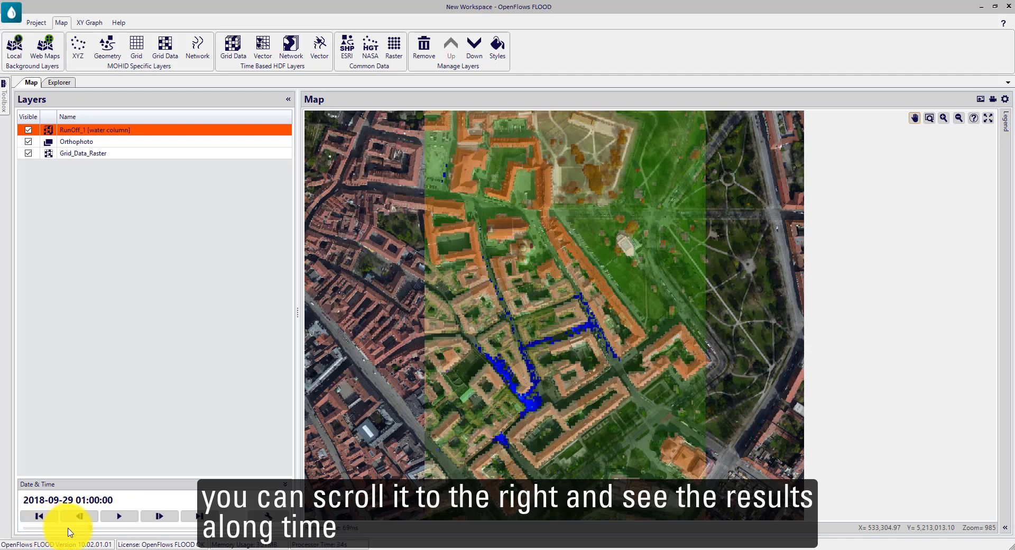
drag(105, 531, 28, 535)
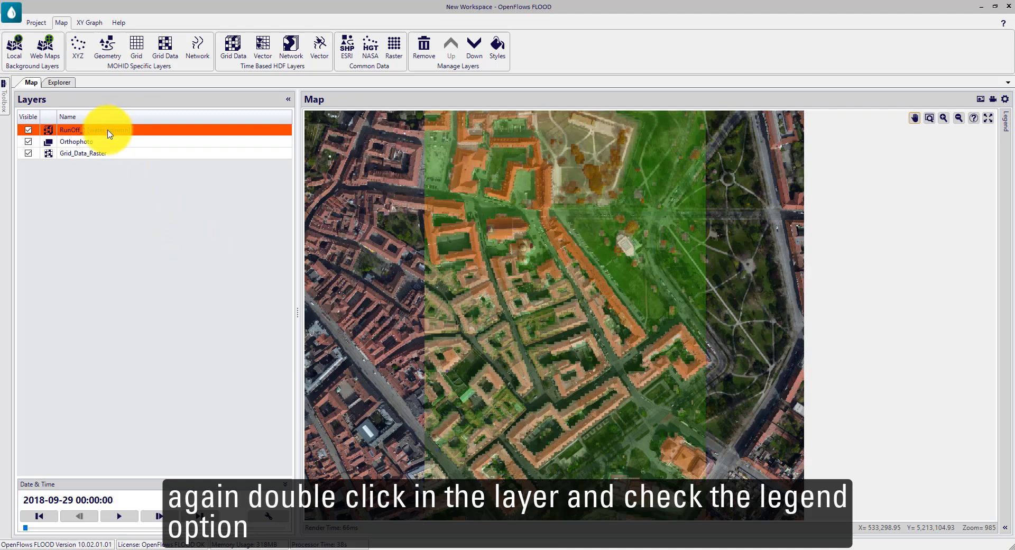
Step: Enable the legend of the RunOff_1 [water column] layer with the text "Water Colunm" and show it beside the map
double_click(109, 134)
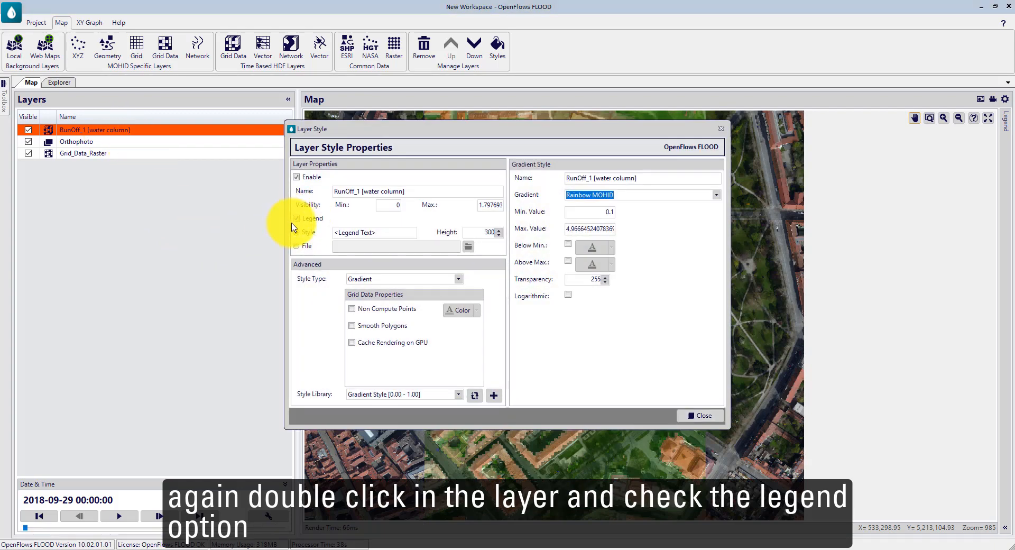
click(304, 219)
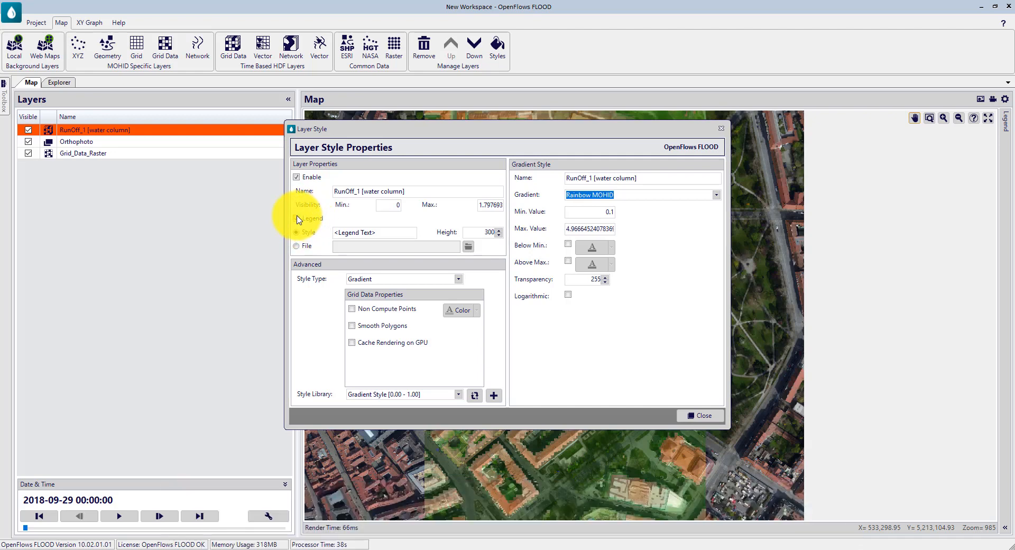
drag(390, 234, 246, 252)
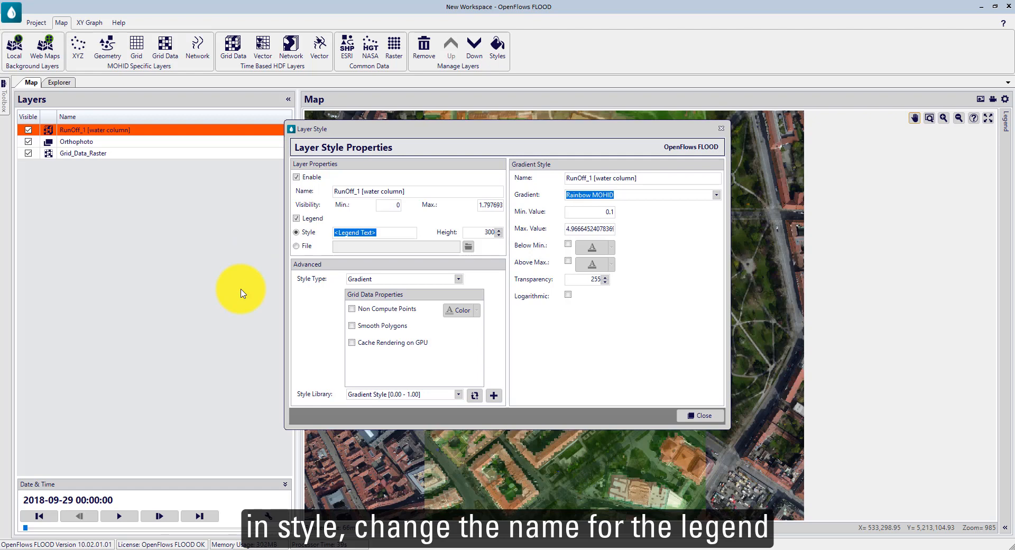
text(Water)
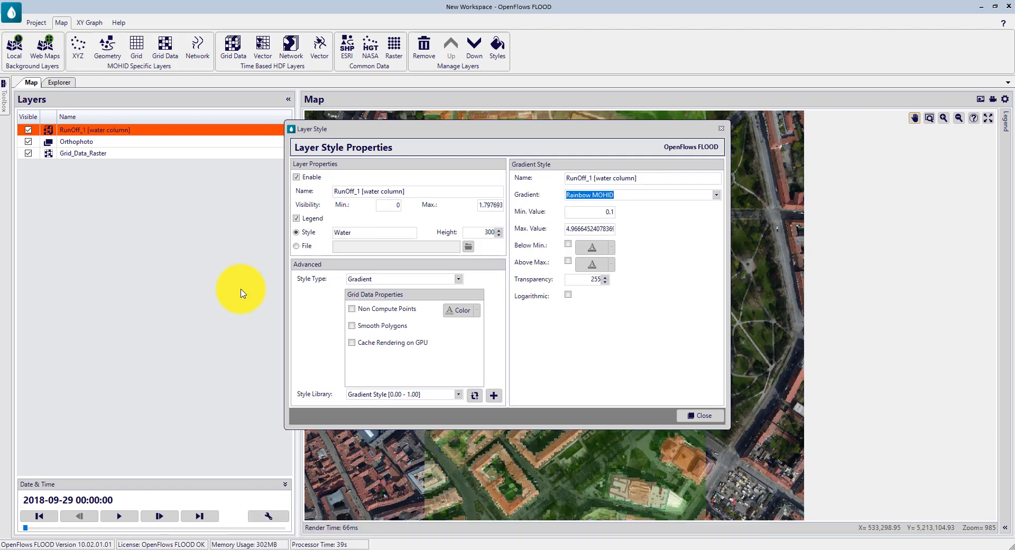
text( Colunm)
click(693, 417)
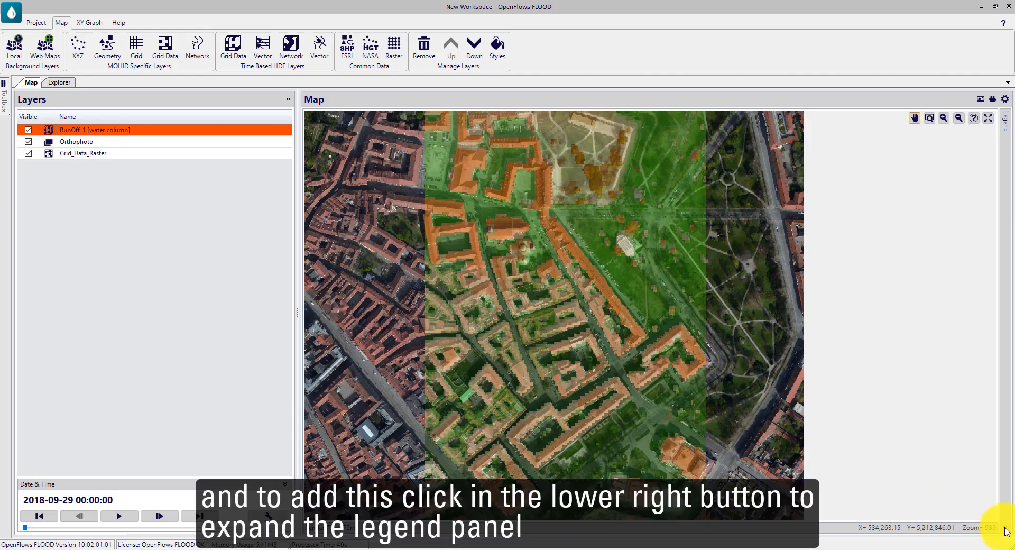
click(1006, 530)
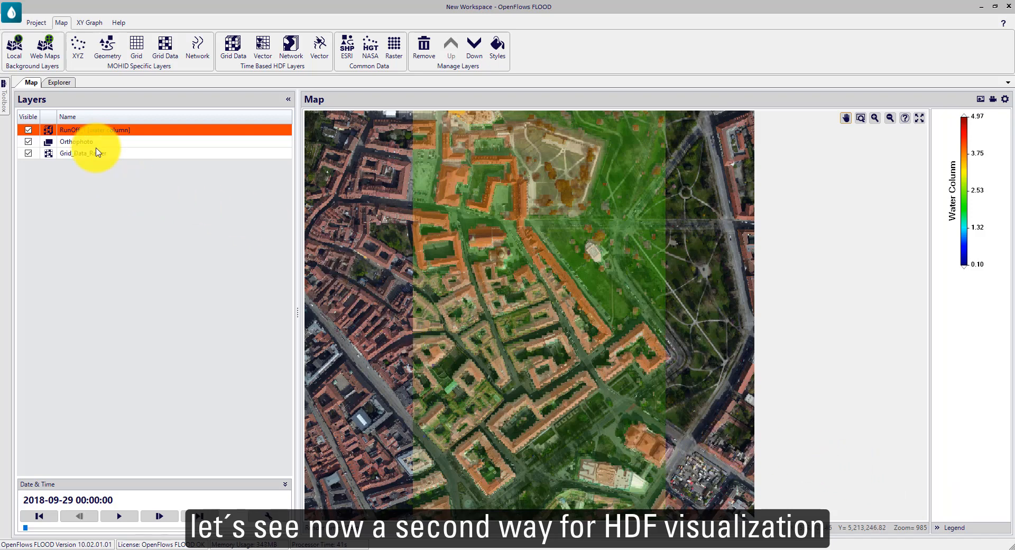
Step: Add RunOff_1.hdf5 to the map as a vector layer of the flow feature, without an assigned coordinate system
click(63, 85)
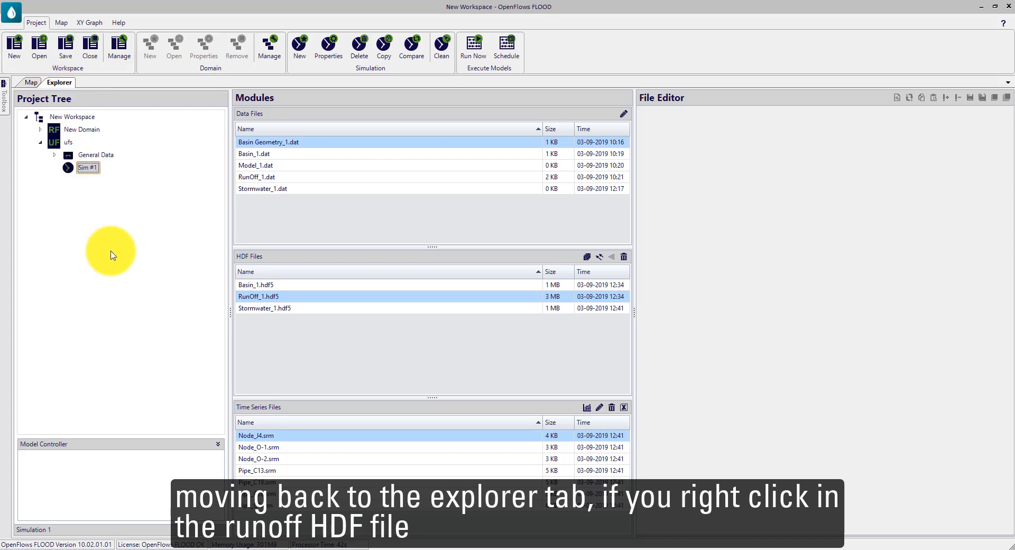
right_click(271, 300)
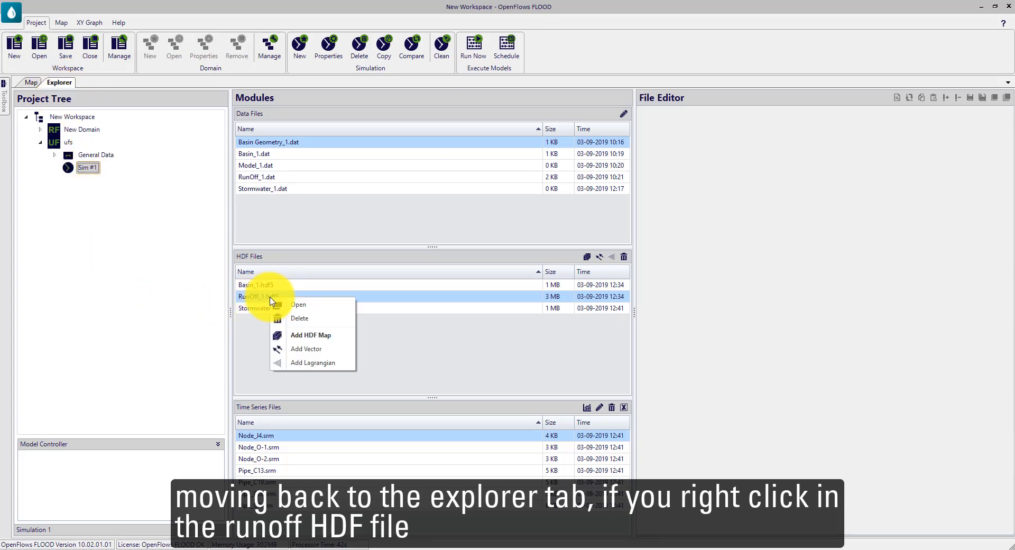
click(323, 352)
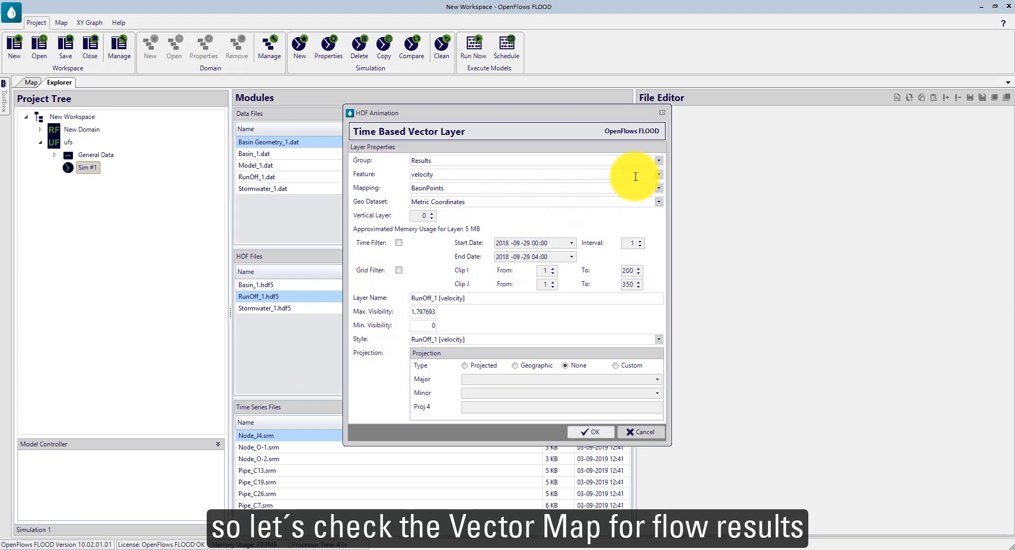
click(659, 174)
click(417, 186)
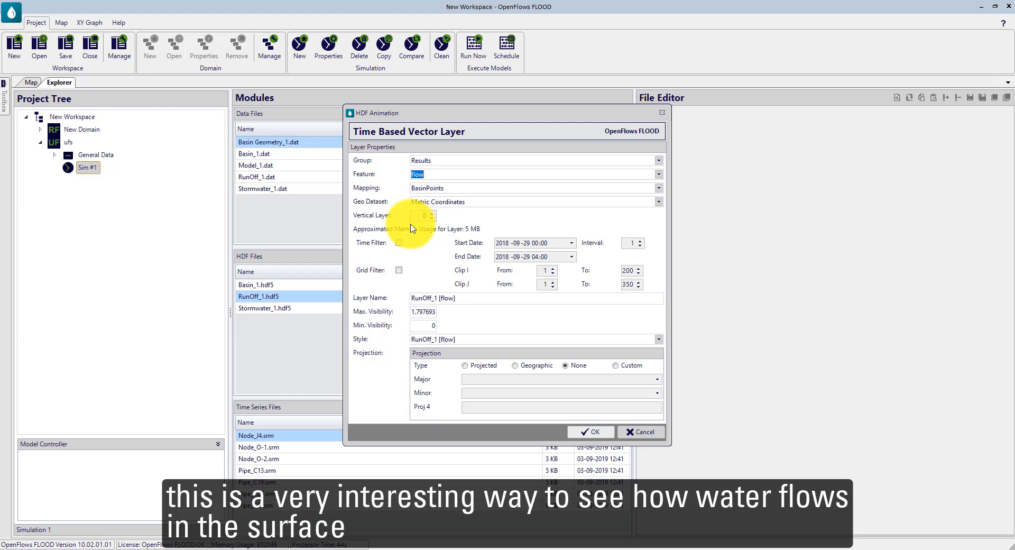
click(599, 434)
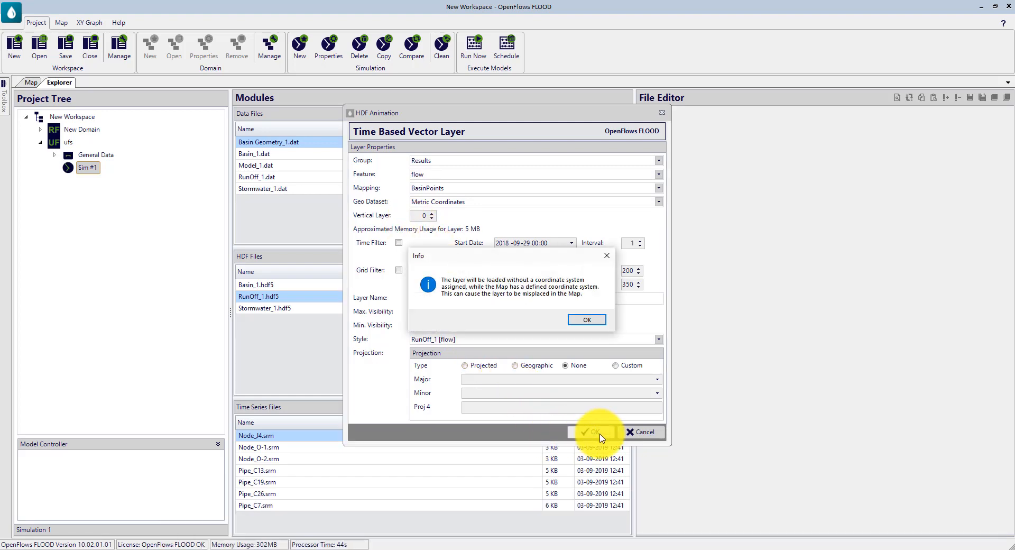
click(588, 320)
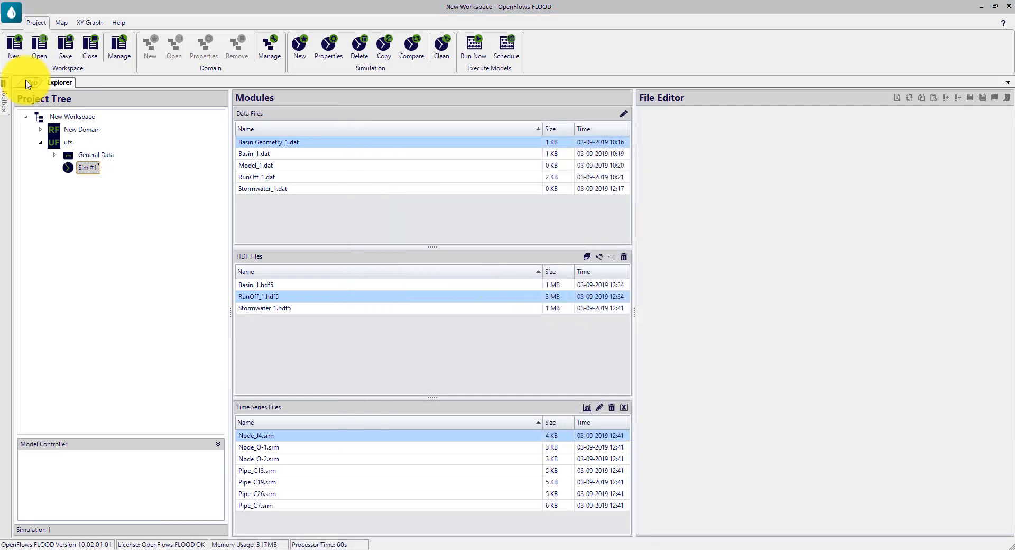
click(28, 83)
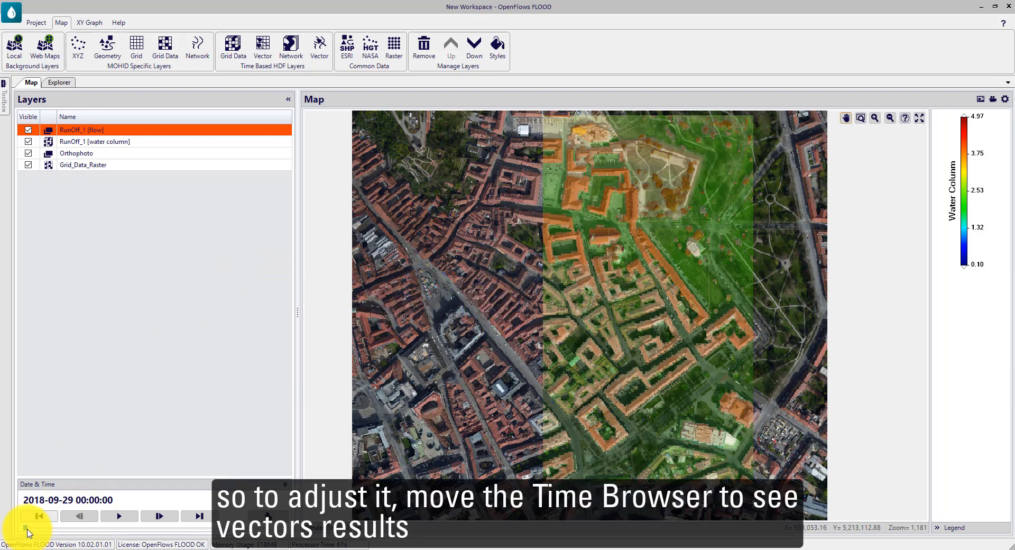
drag(27, 532, 154, 528)
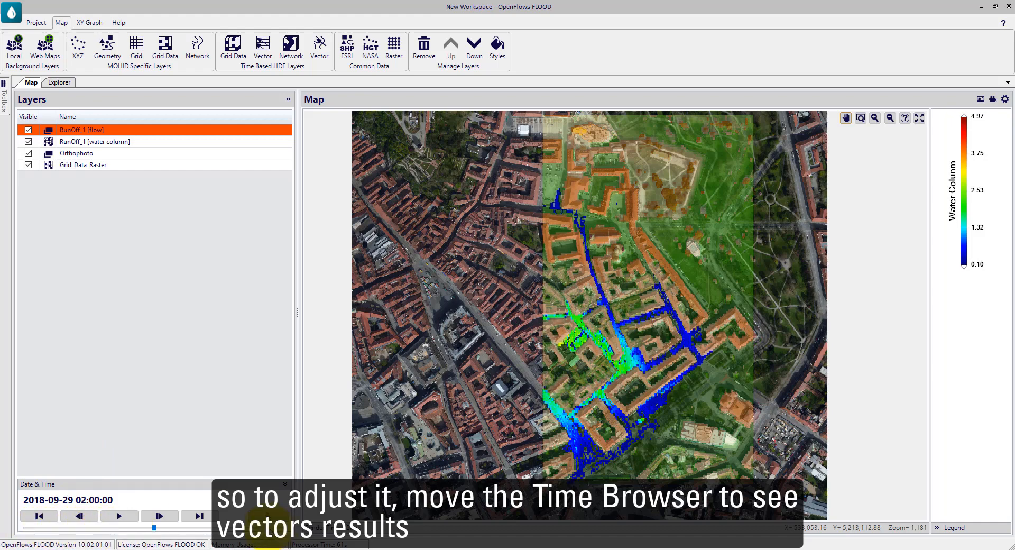
scroll(624, 358, up, 5)
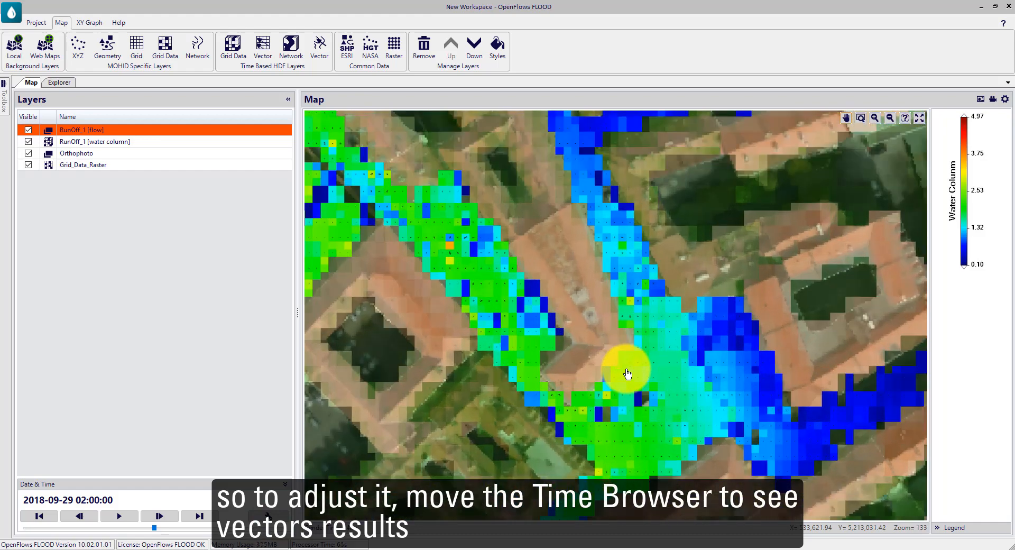
scroll(628, 373, up, 1)
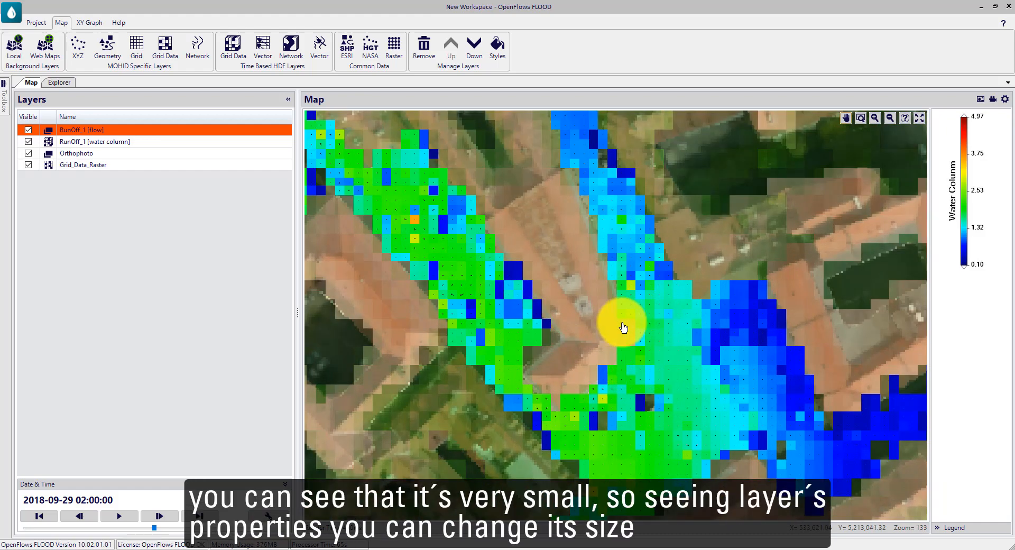
double_click(97, 135)
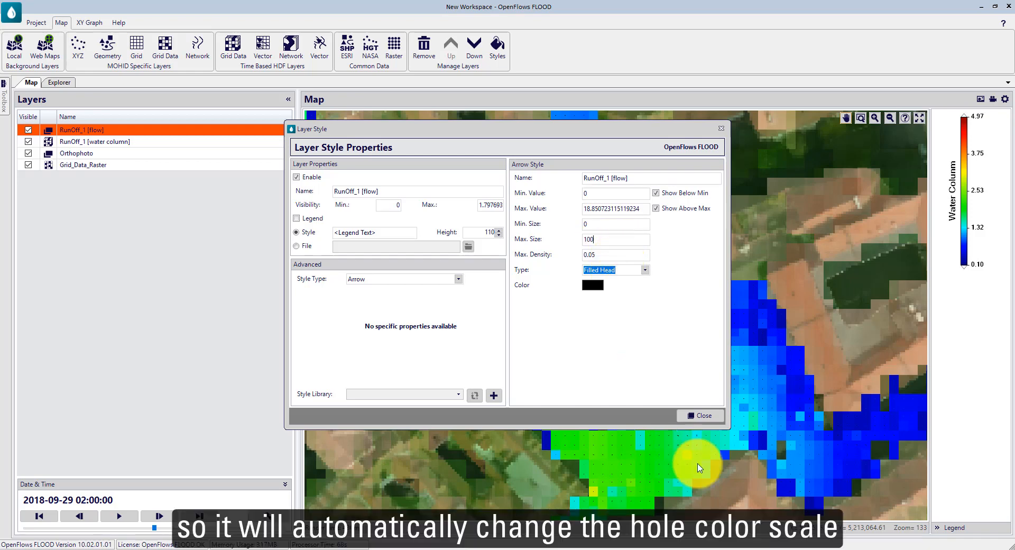
click(710, 418)
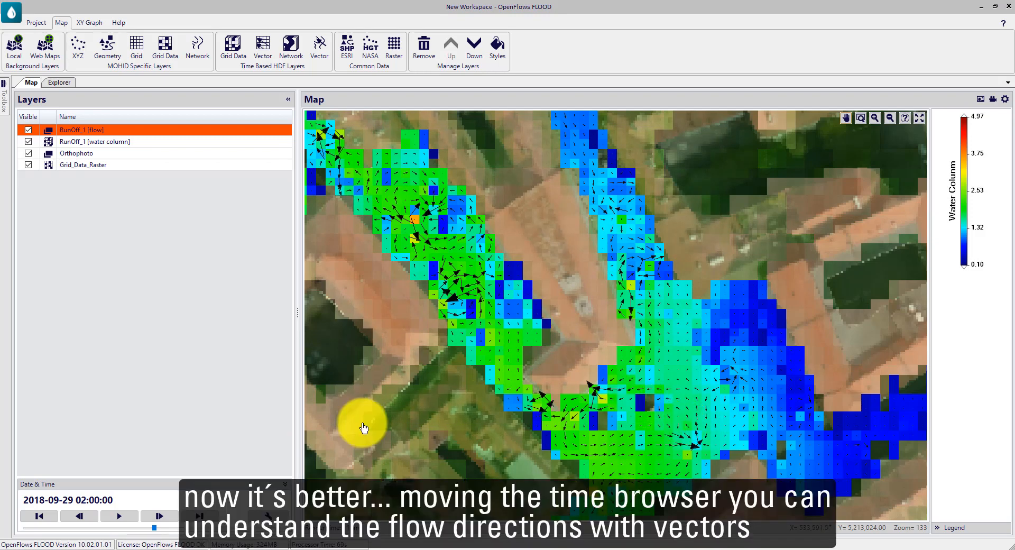
drag(153, 529, 195, 529)
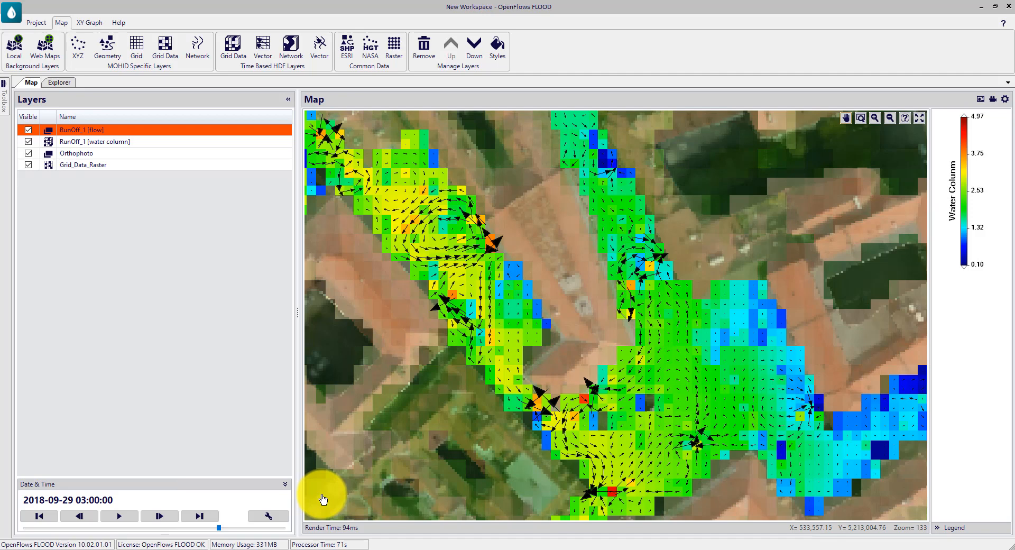
Step: Add Stormwater_1.hdf5 to the map as a vector layer of the Reaches/percent feature, without an assigned coordinate system
click(59, 83)
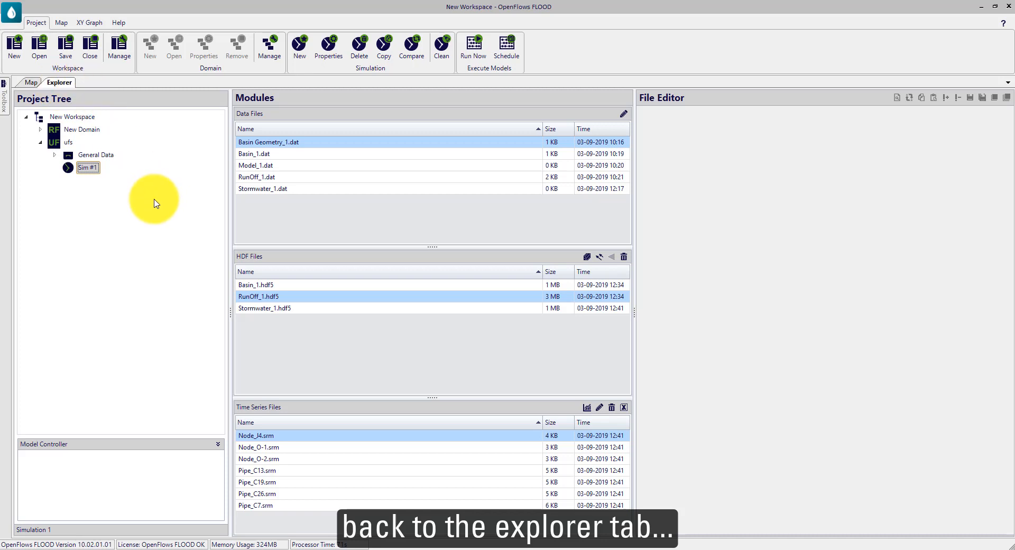
click(246, 311)
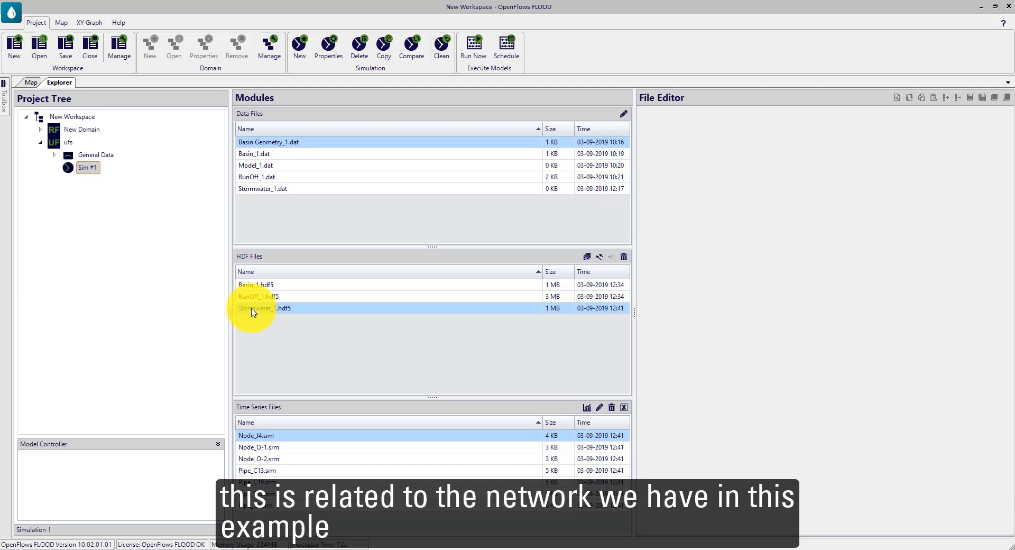
double_click(251, 311)
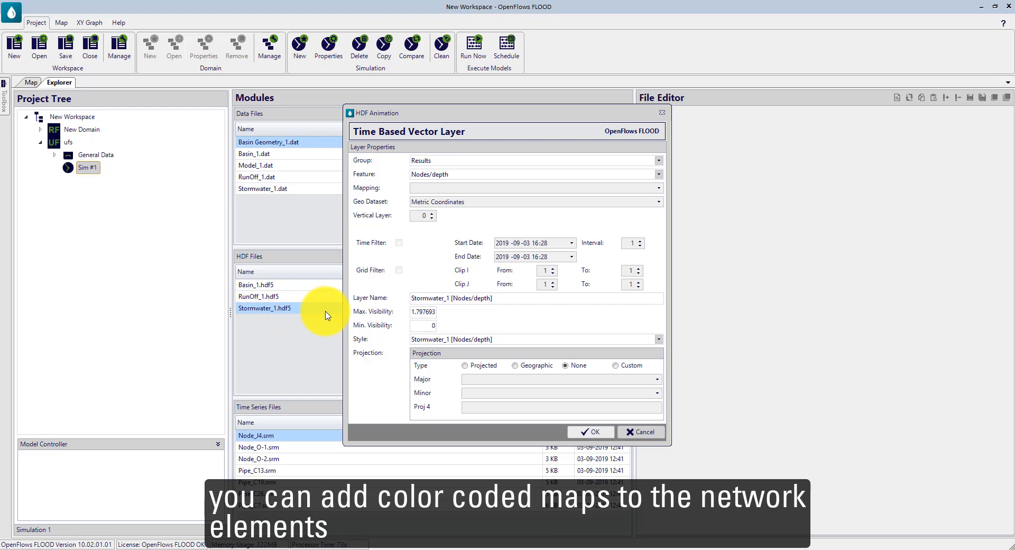
drag(415, 117, 401, 98)
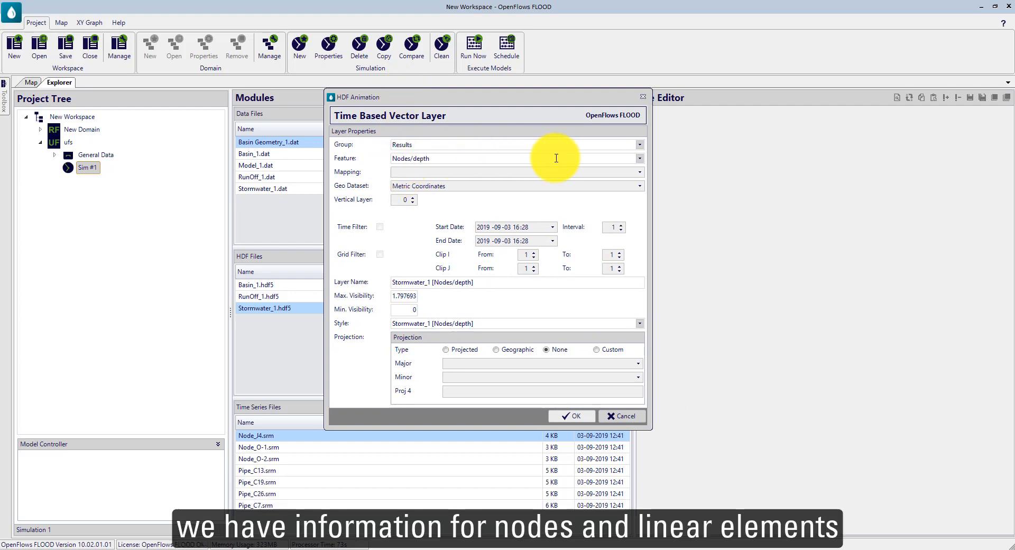
click(642, 160)
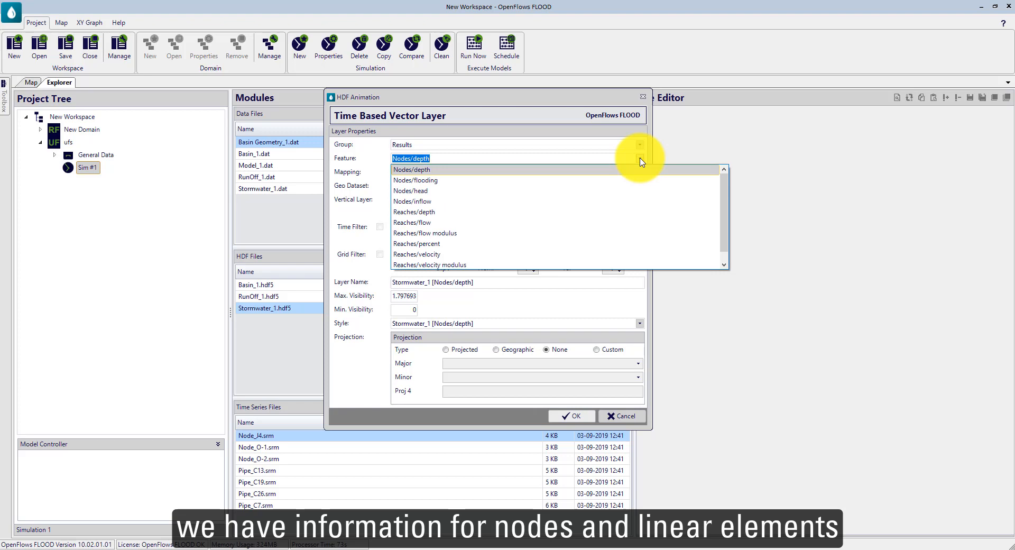
click(446, 245)
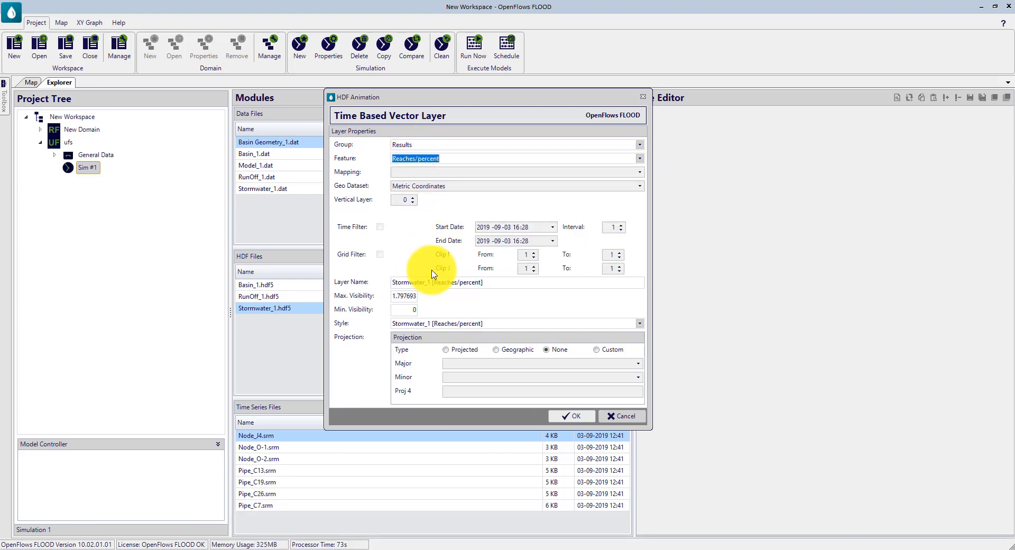
click(572, 419)
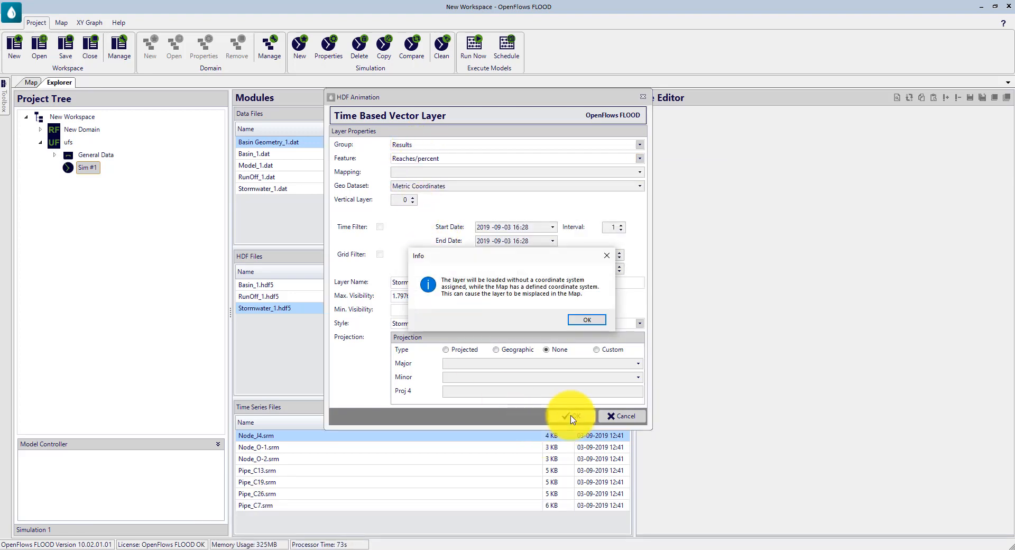
click(592, 317)
click(30, 82)
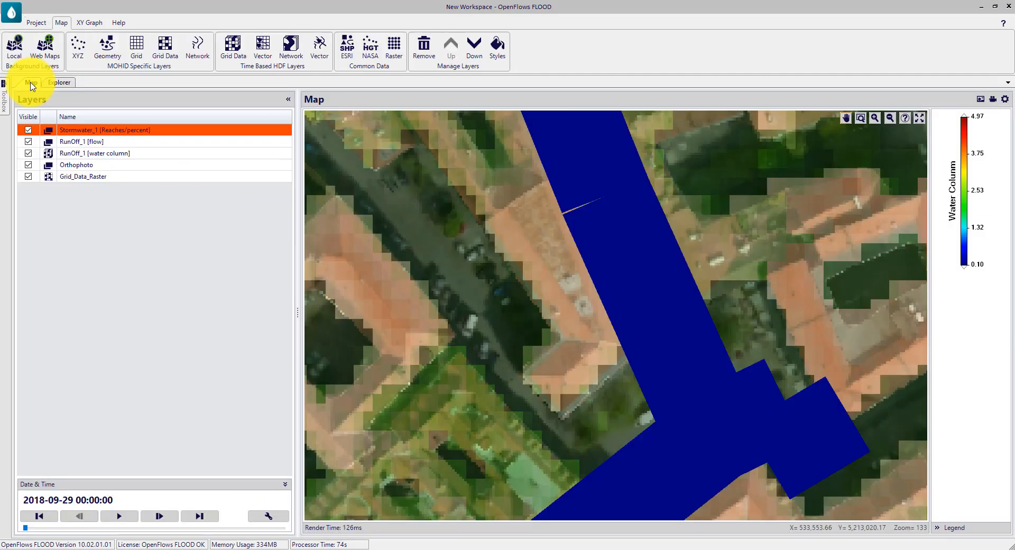
scroll(549, 376, down, 5)
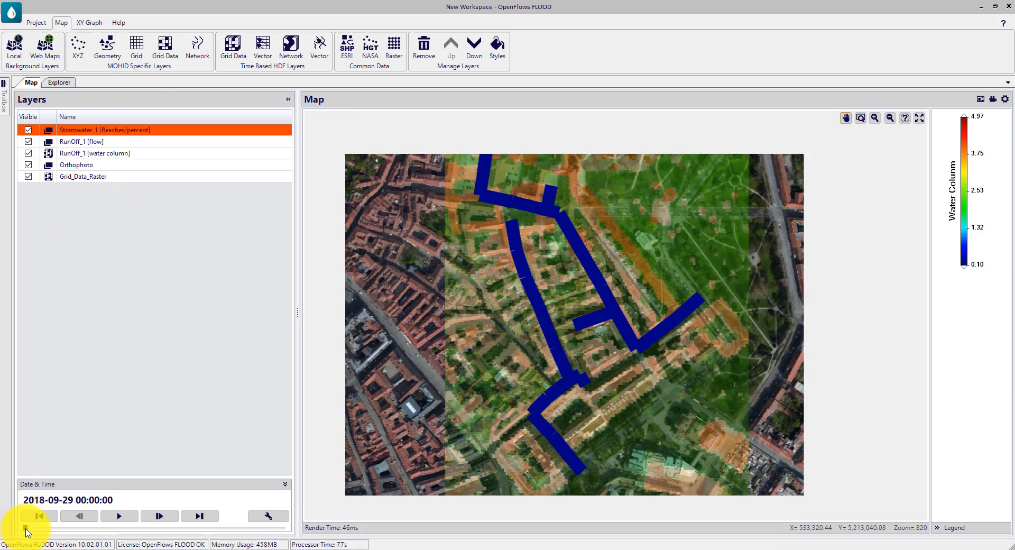
drag(26, 528, 90, 536)
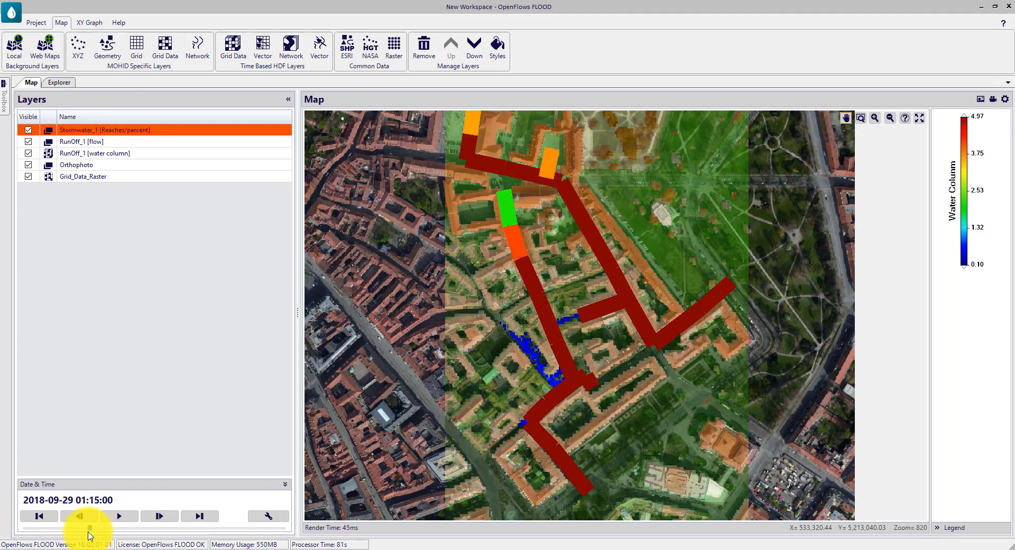
Step: Set the base width of the Stormwater_1 [Reaches/percent] layer's network elements to 2
double_click(78, 133)
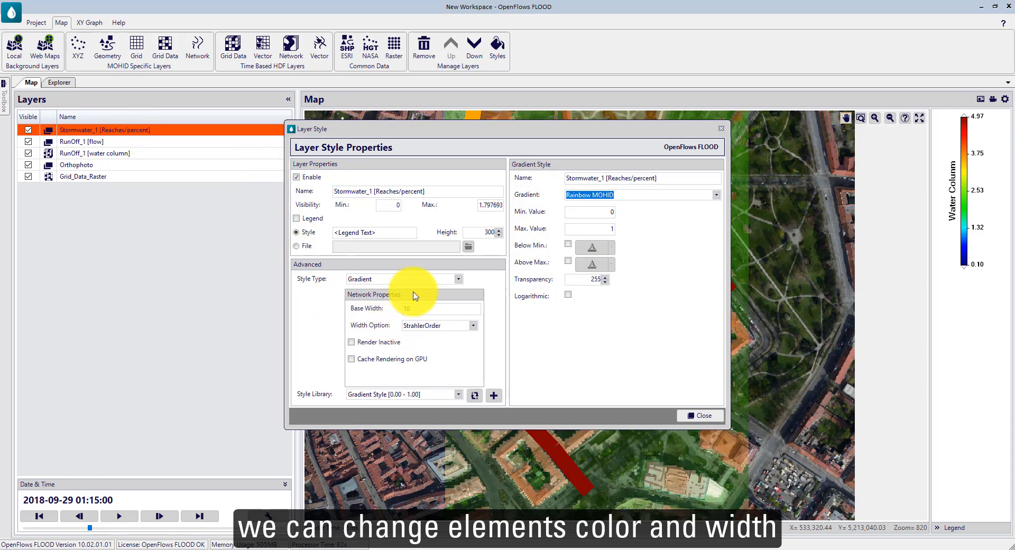
drag(451, 135, 680, 92)
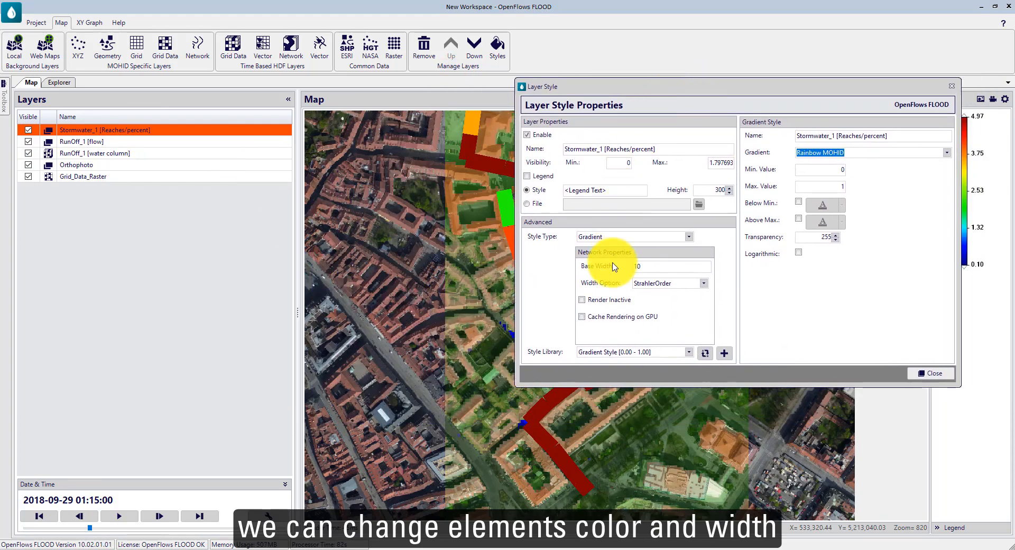
double_click(639, 266)
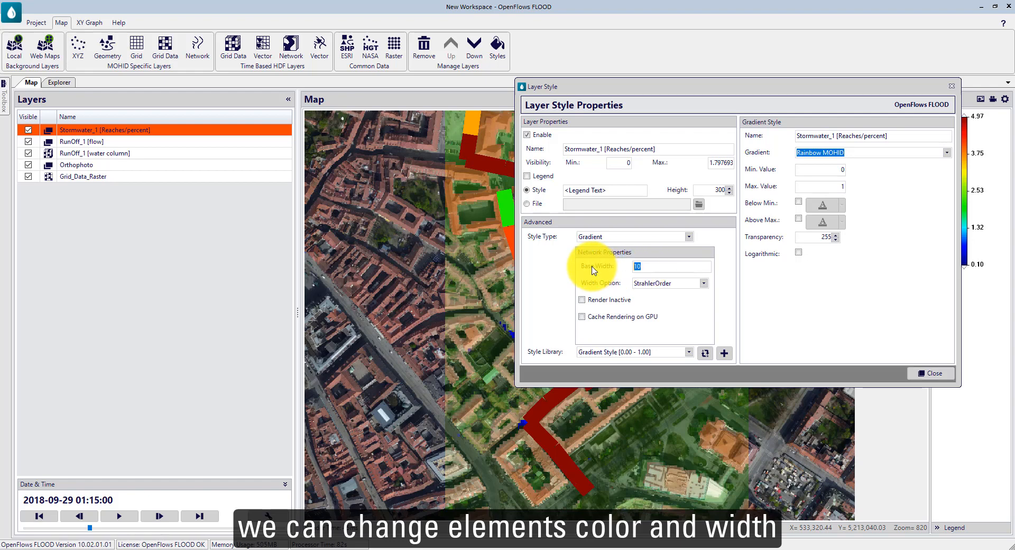
text(5)
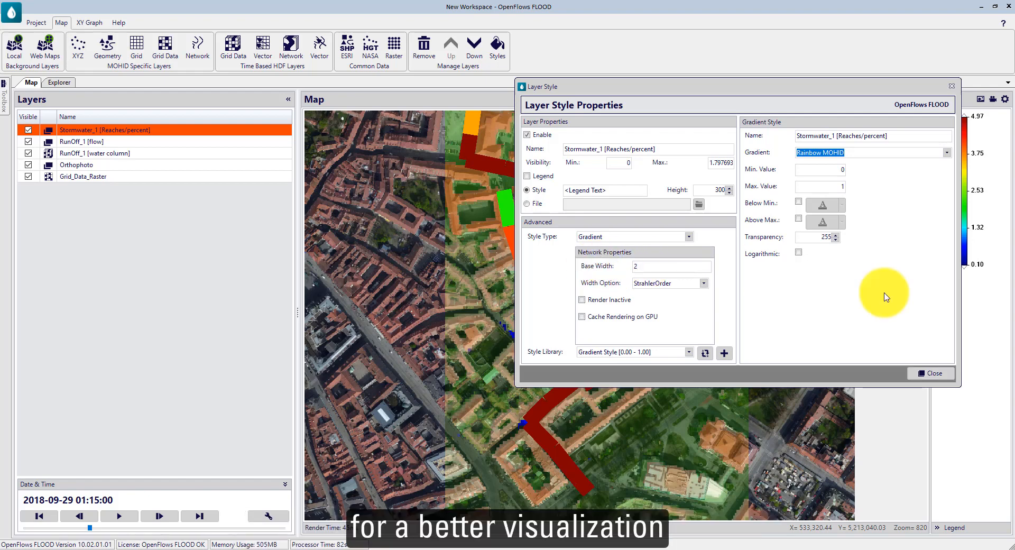
click(930, 375)
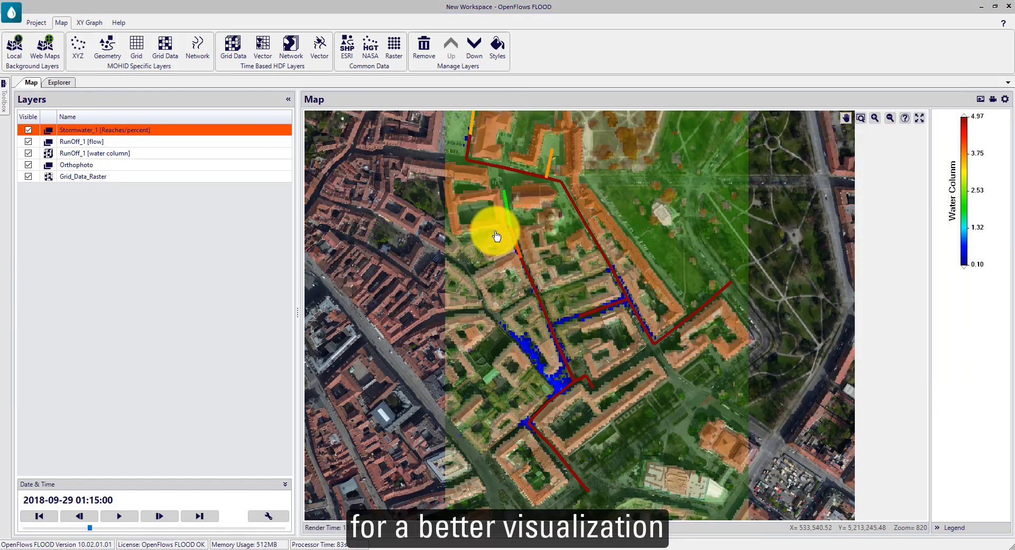
Step: Enable the legend of the Stormwater_1 [Reaches/percent] layer with the text "Percent Full"
double_click(140, 131)
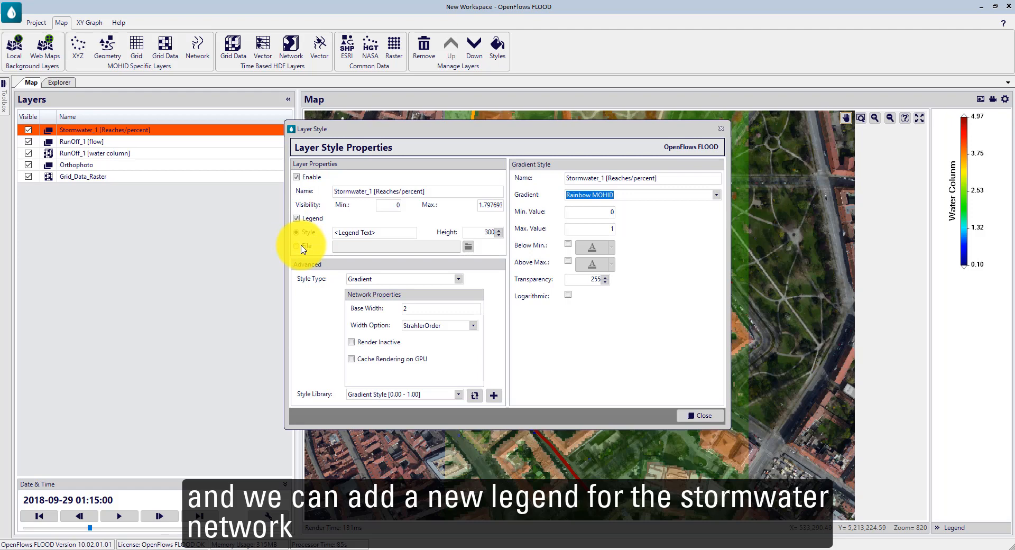
click(373, 233)
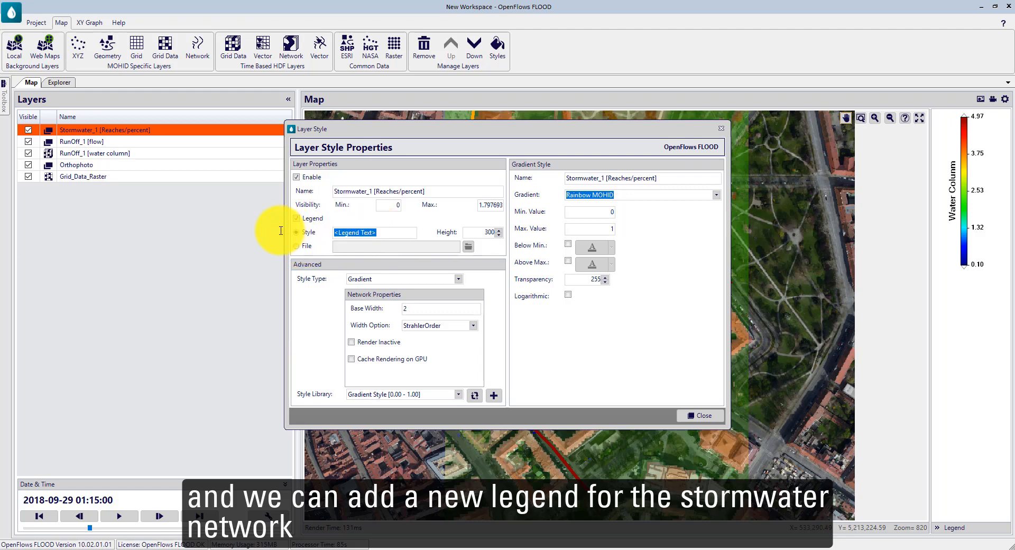
text(Percent Full)
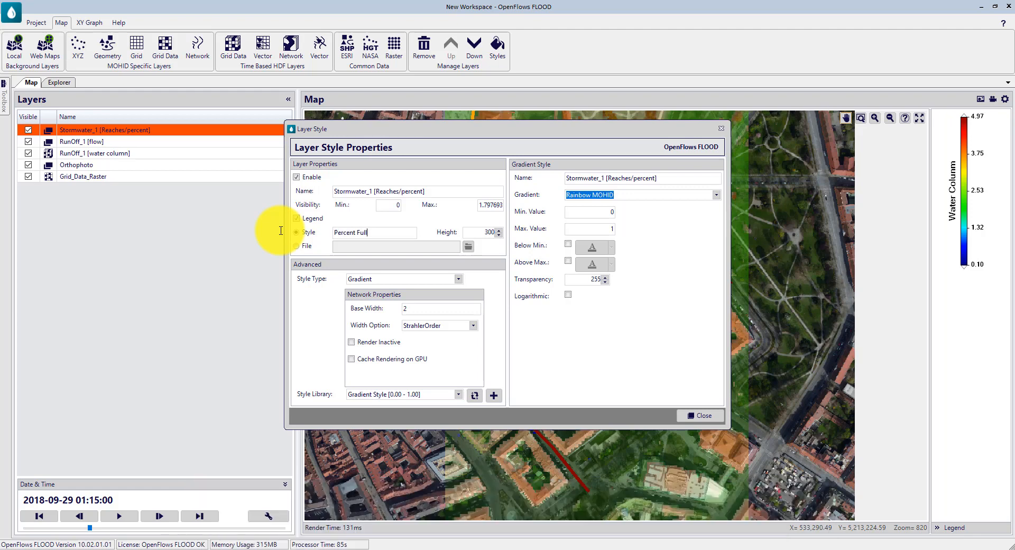
click(705, 416)
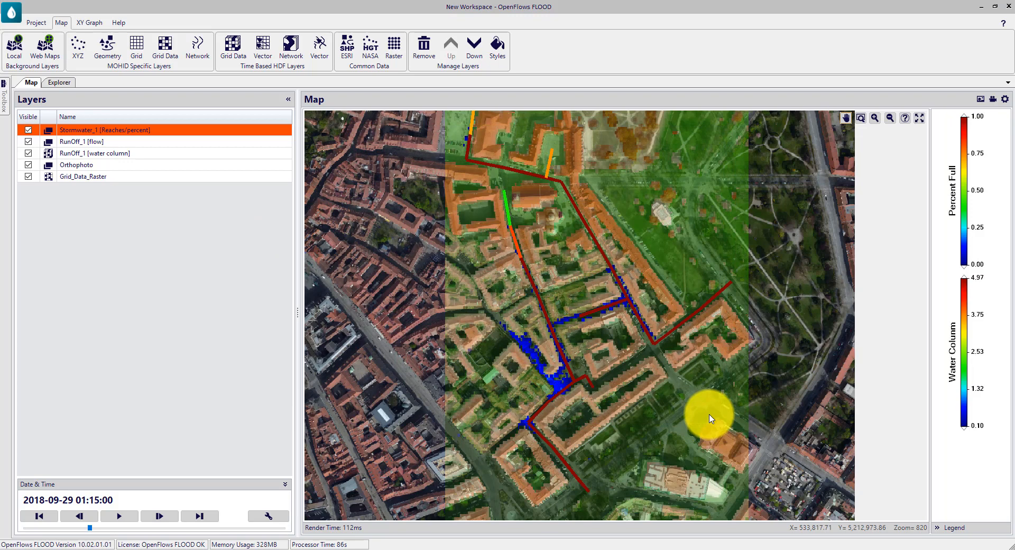
Step: Load the inflow time series of Node_O-1.srm into a new graph window named "Outfall Results"
click(61, 84)
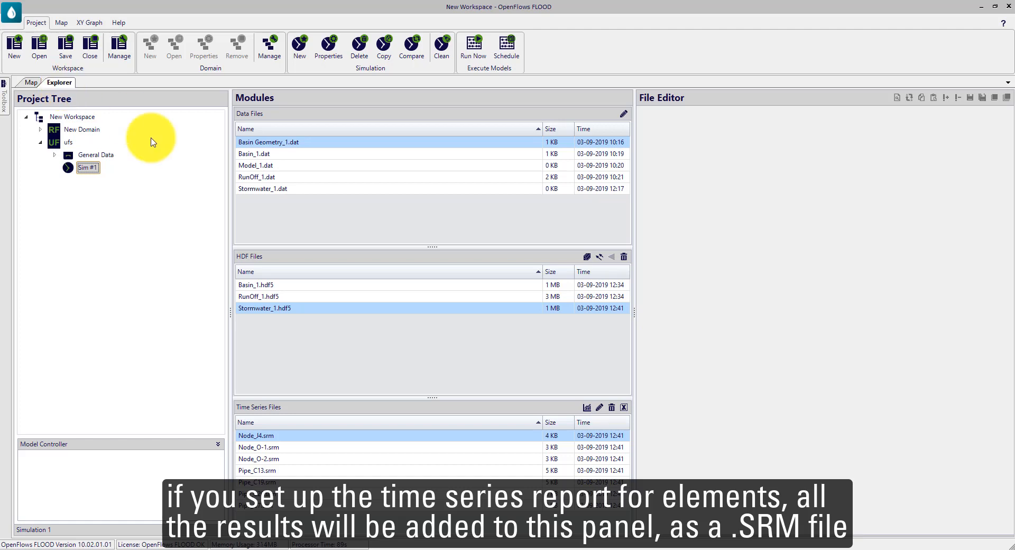
click(280, 459)
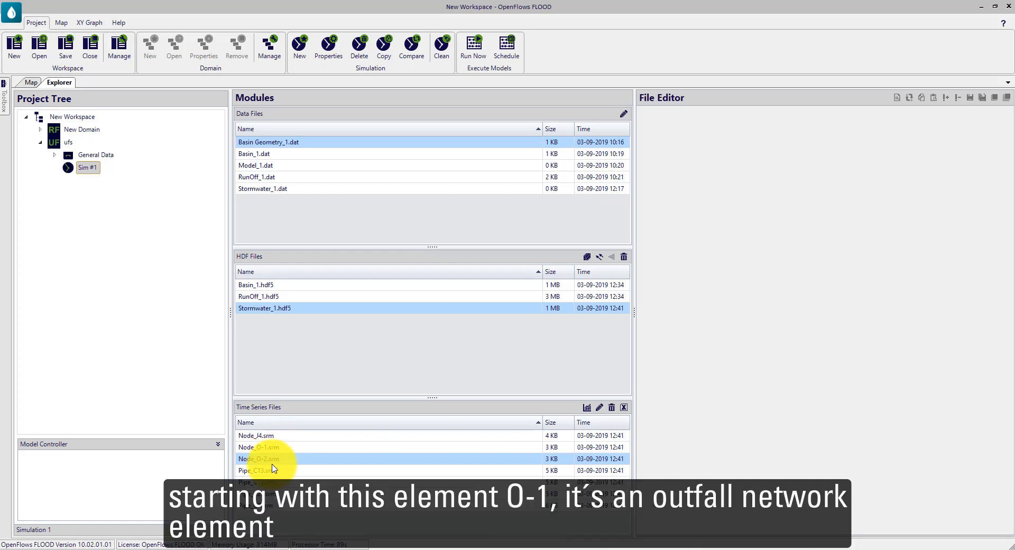
click(269, 448)
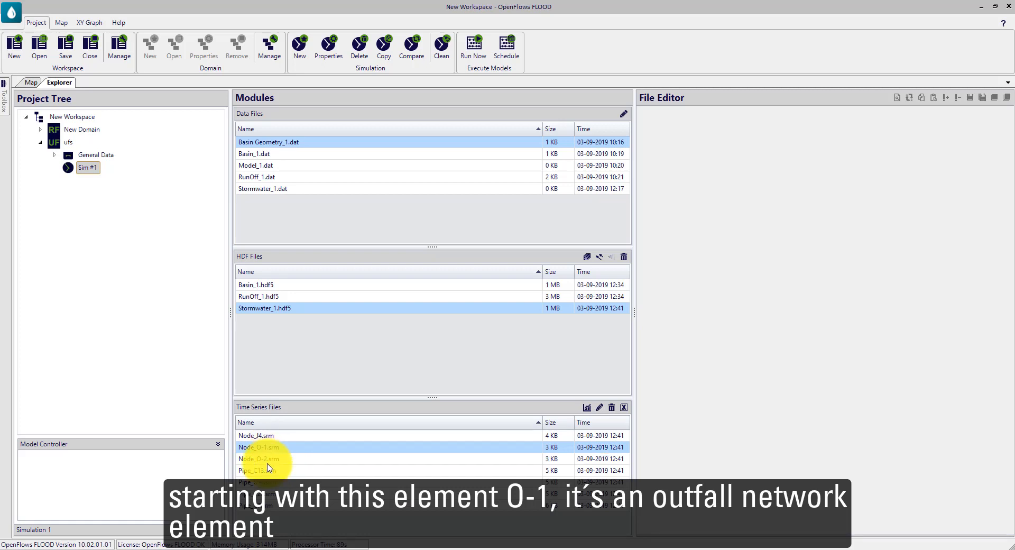
double_click(268, 449)
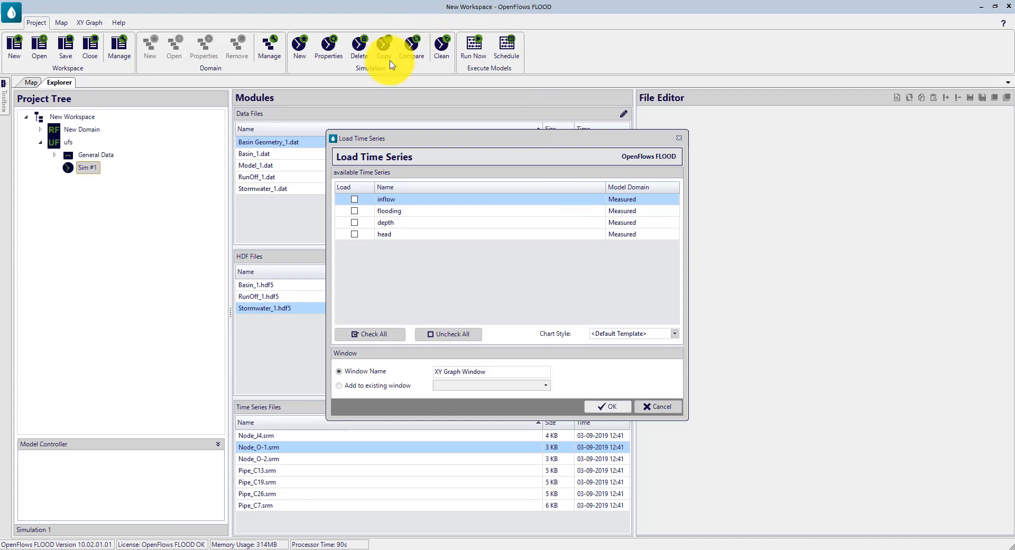
click(355, 200)
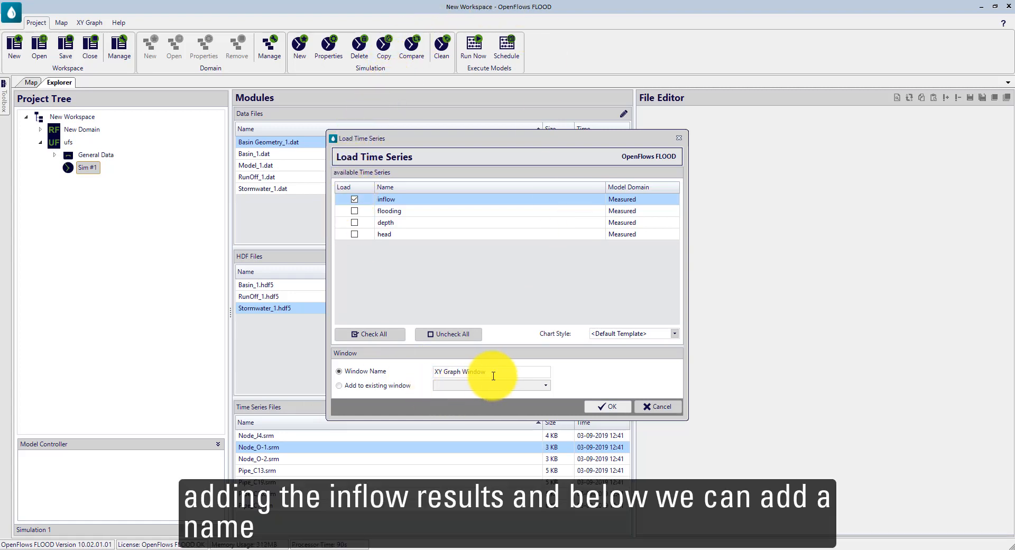
drag(500, 374, 373, 373)
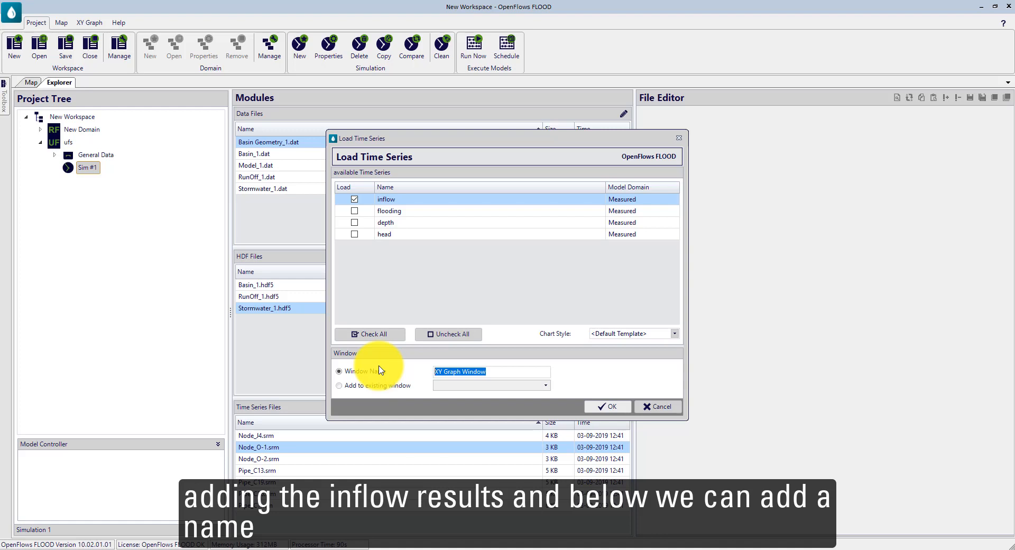
text(Outfall Results)
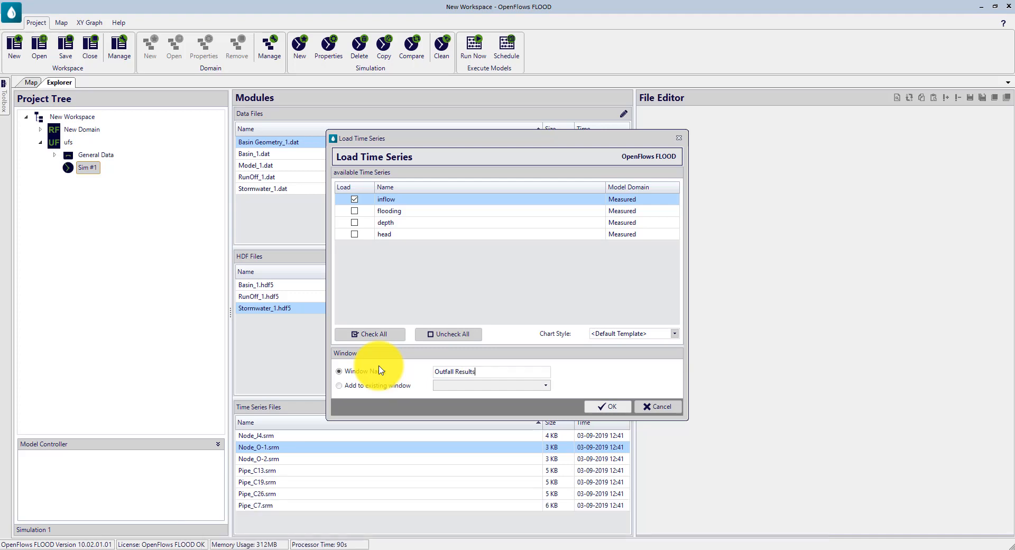
click(614, 406)
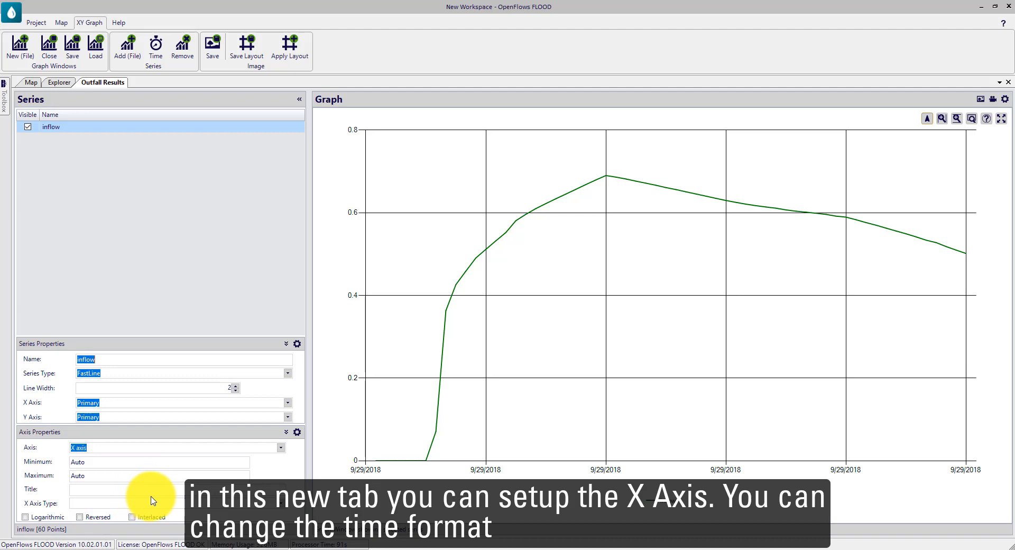
Step: Set the X axis type of the outfall graph to the [HH:mm] time format
click(280, 503)
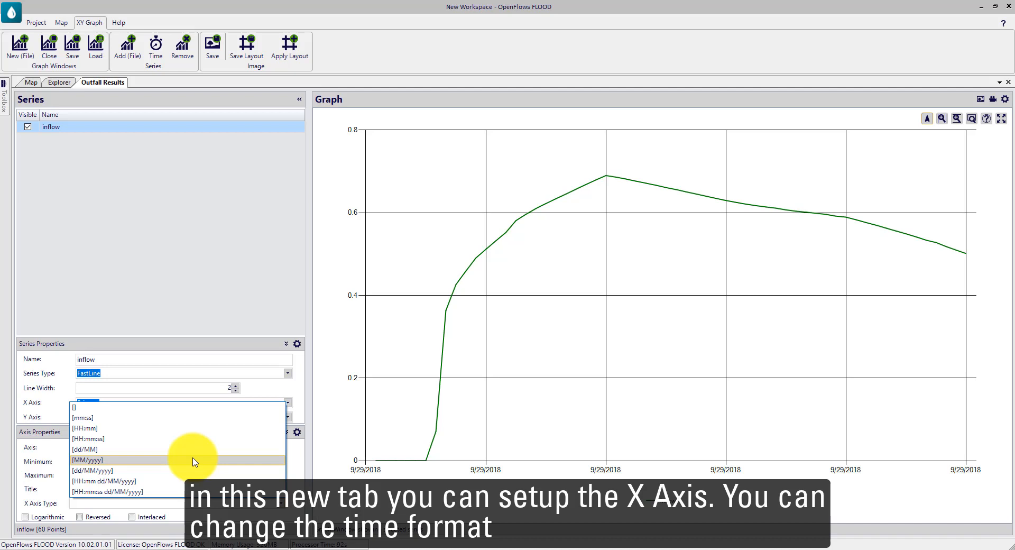
click(209, 429)
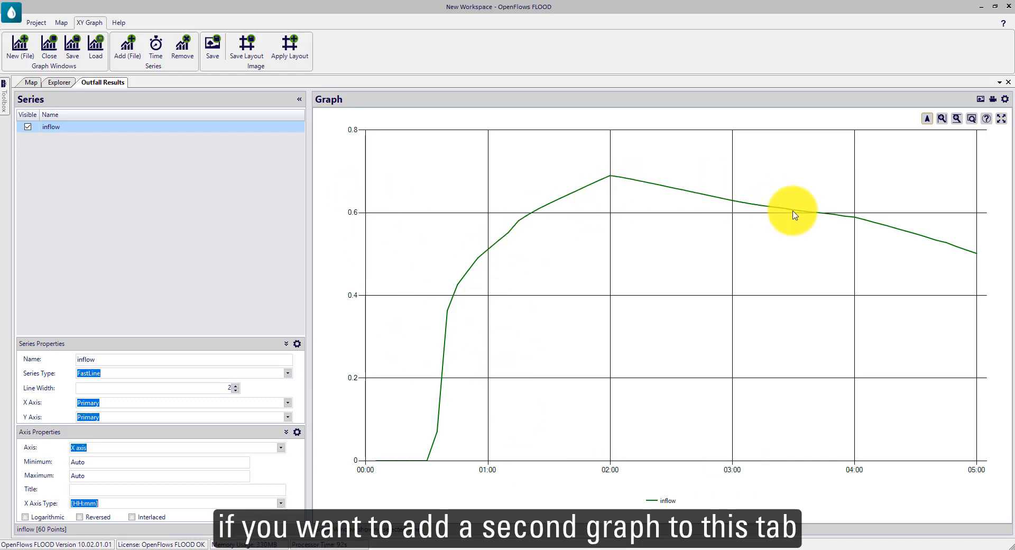
Step: Add the inflow time series of Node_O-2.srm to the existing Outfall Results window and show that graph
click(58, 83)
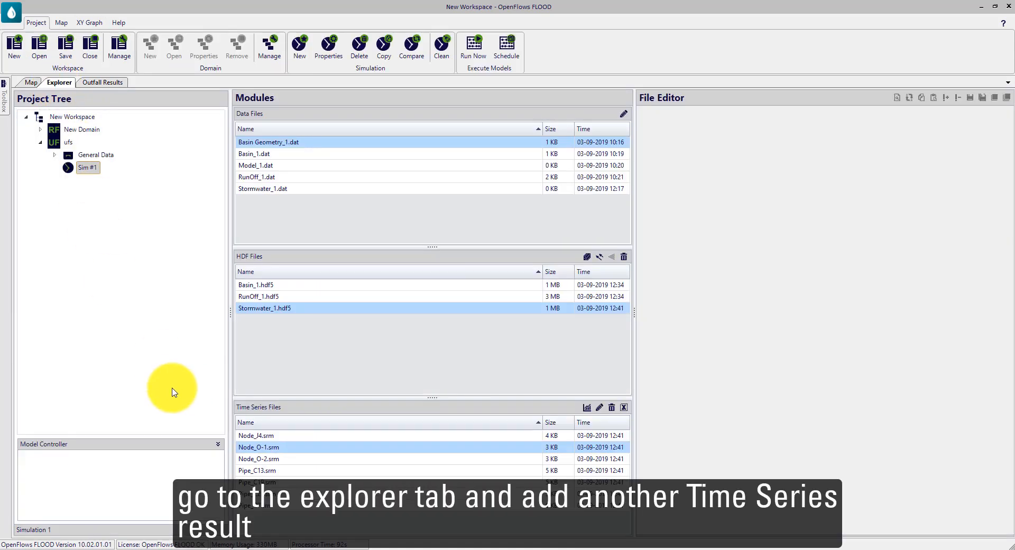
click(270, 460)
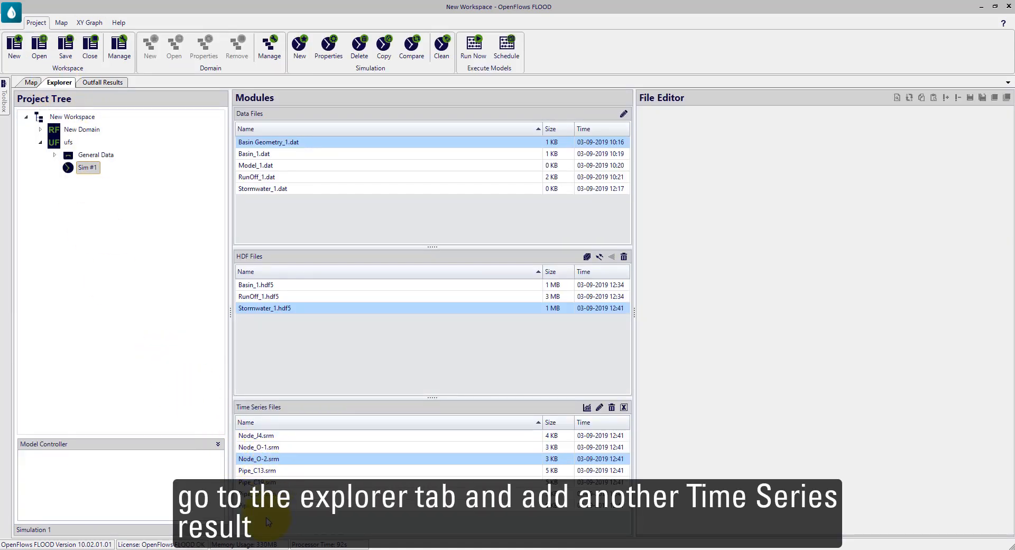
double_click(269, 460)
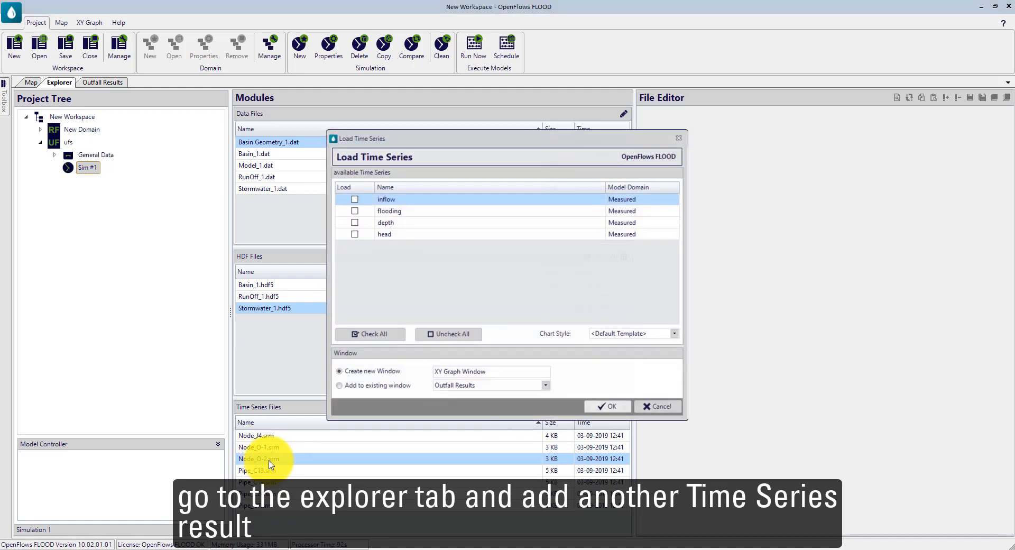
click(355, 200)
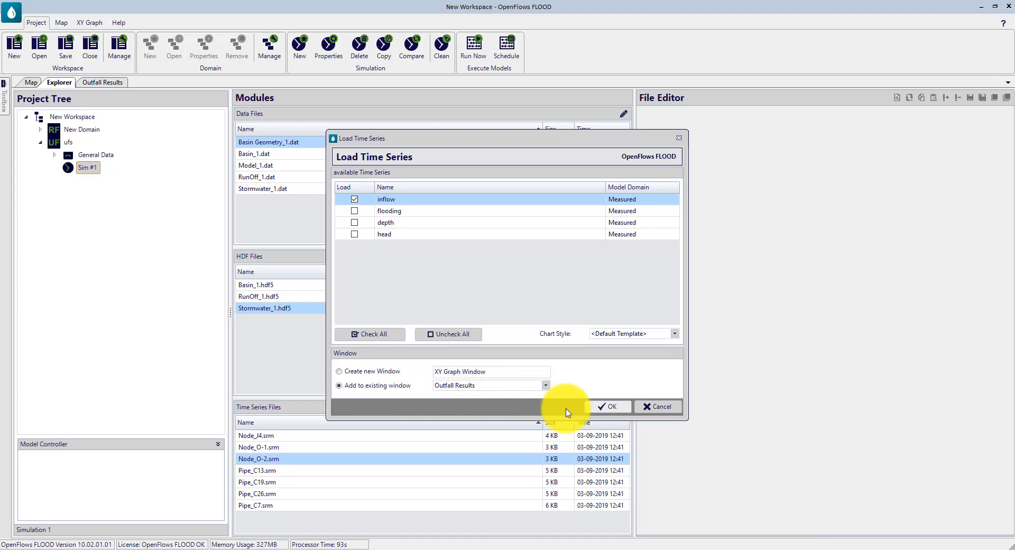
click(598, 408)
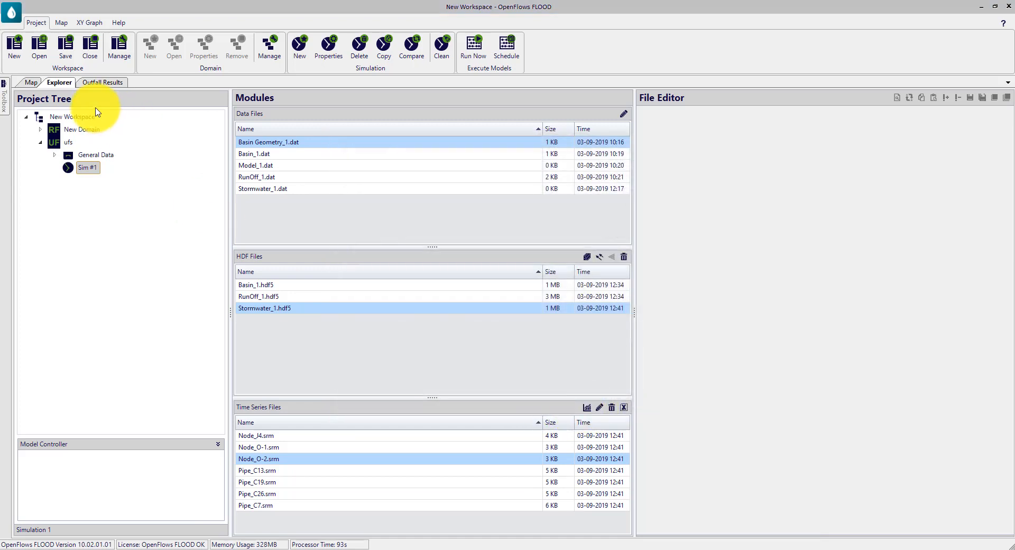
click(101, 82)
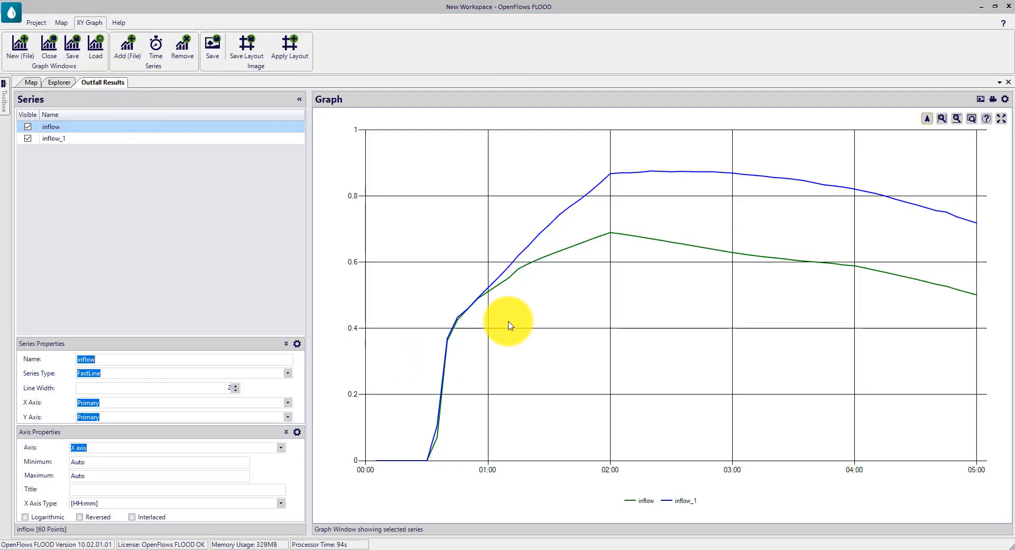